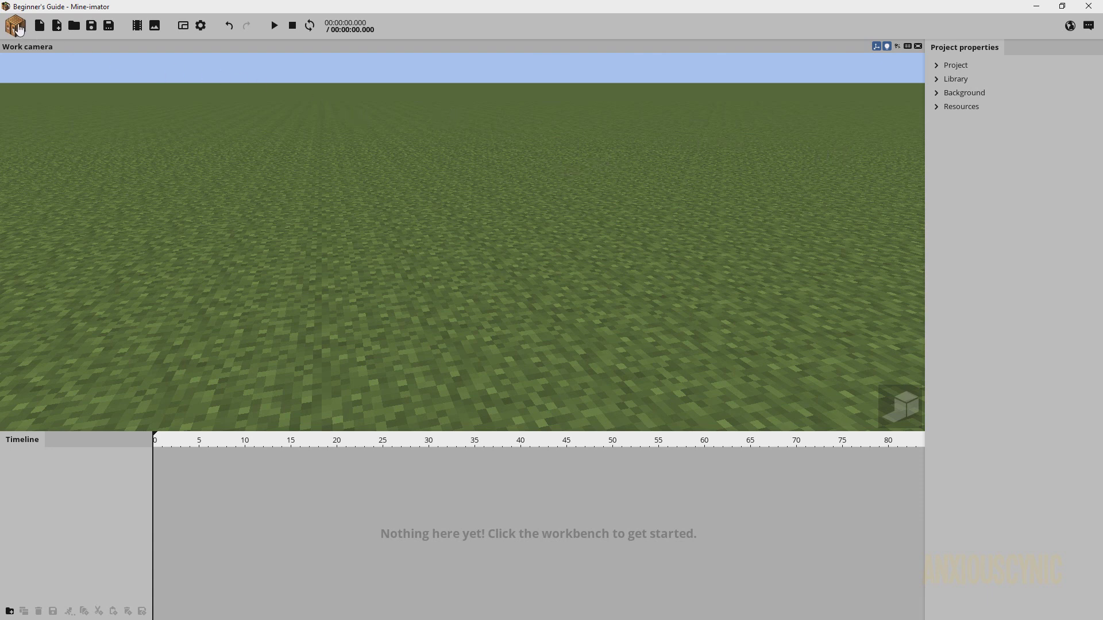
# - Start a scenery import from a Minecraft world and load the world Animation Set 1
pyautogui.click(17, 26)
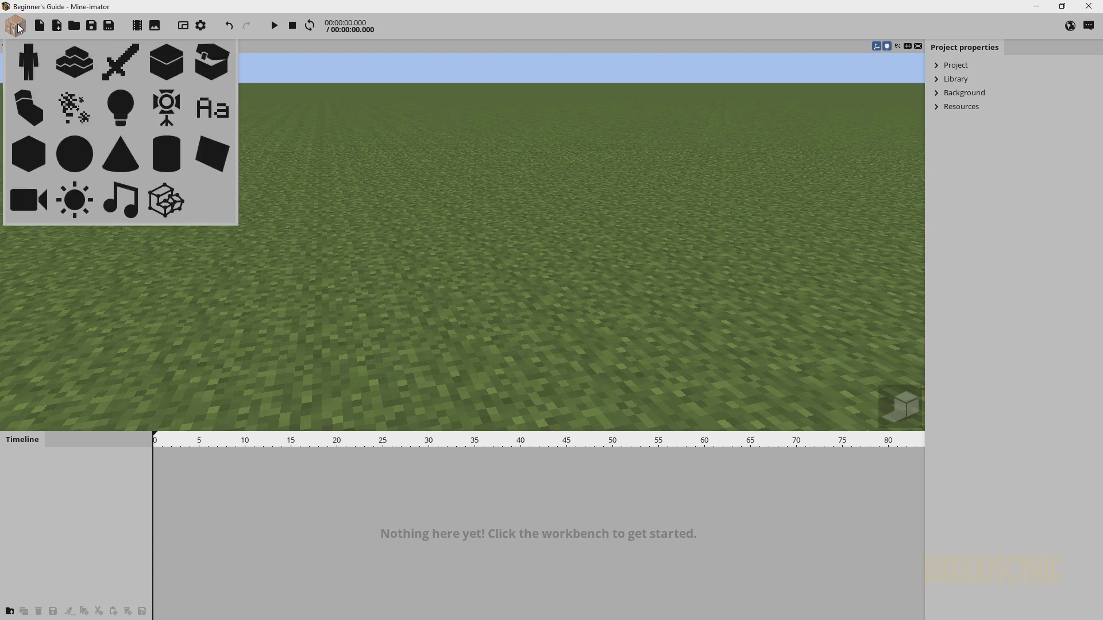
pyautogui.click(75, 66)
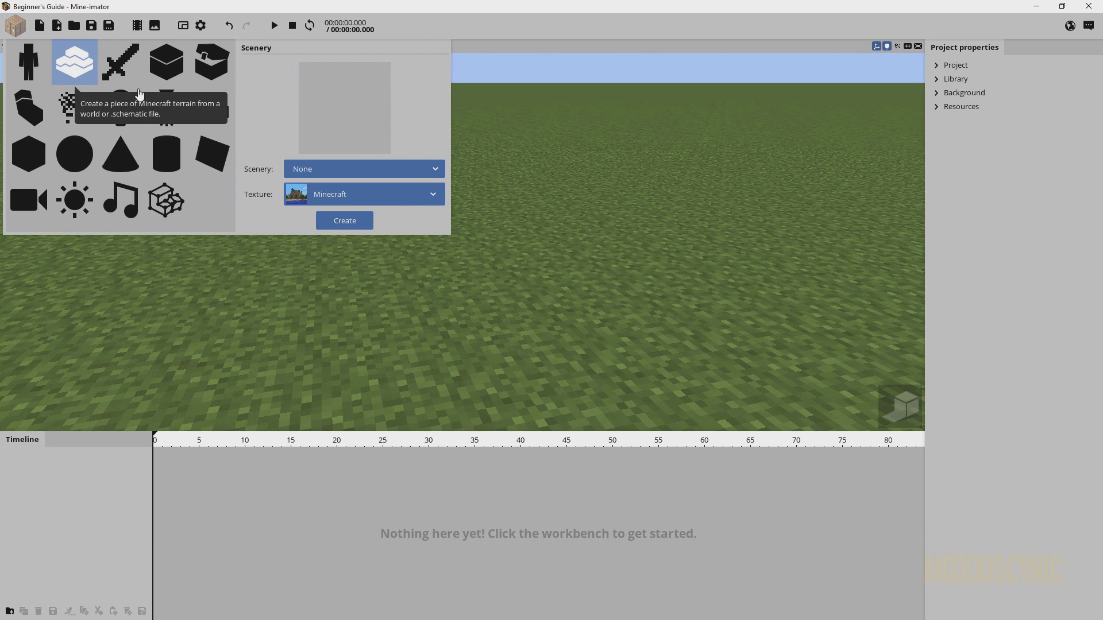
pyautogui.click(354, 171)
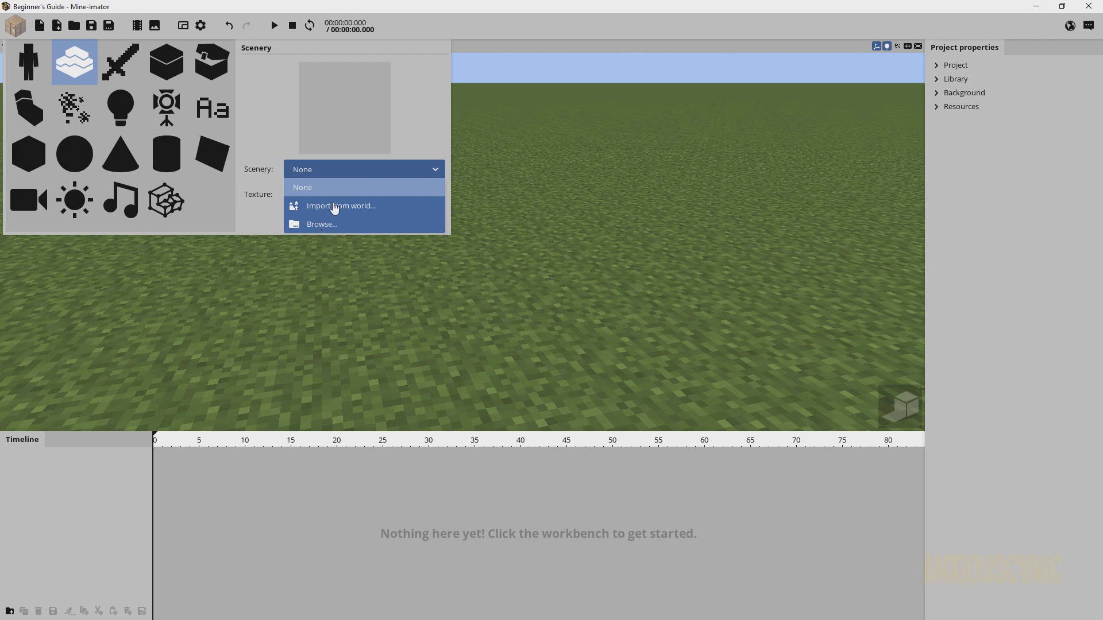
pyautogui.click(335, 207)
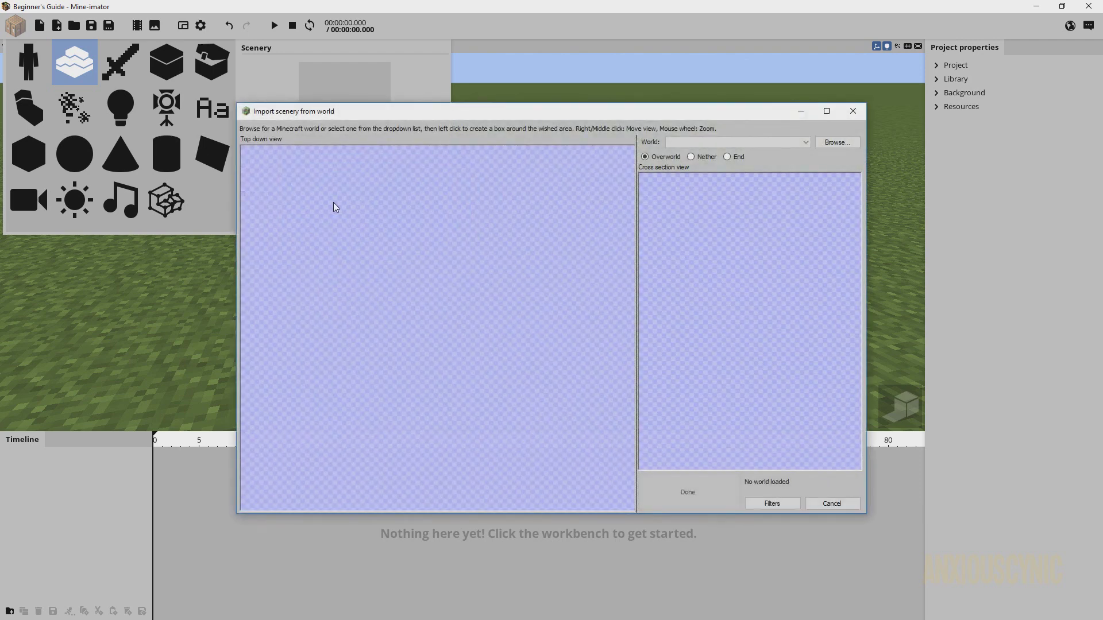
pyautogui.moveTo(528, 115); pyautogui.dragTo(506, 65)
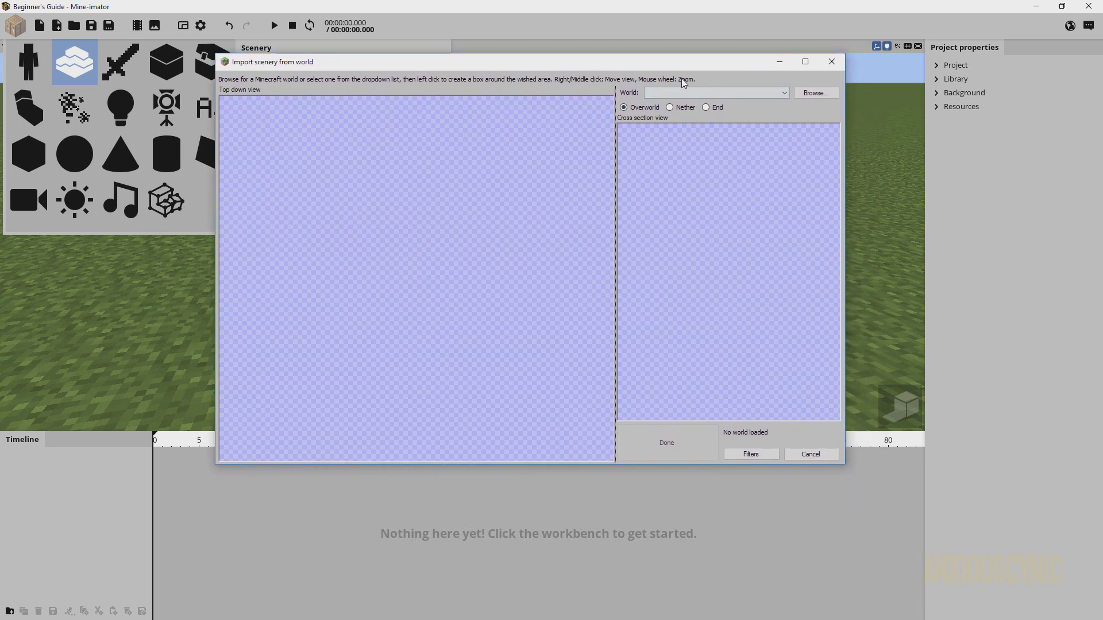
pyautogui.click(731, 94)
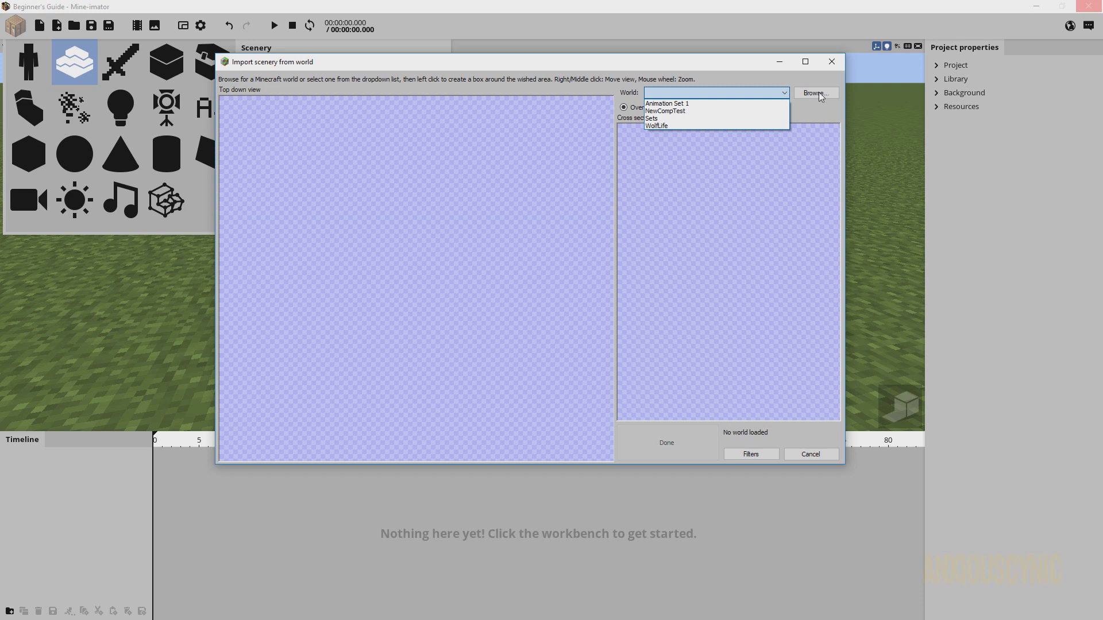
pyautogui.click(684, 103)
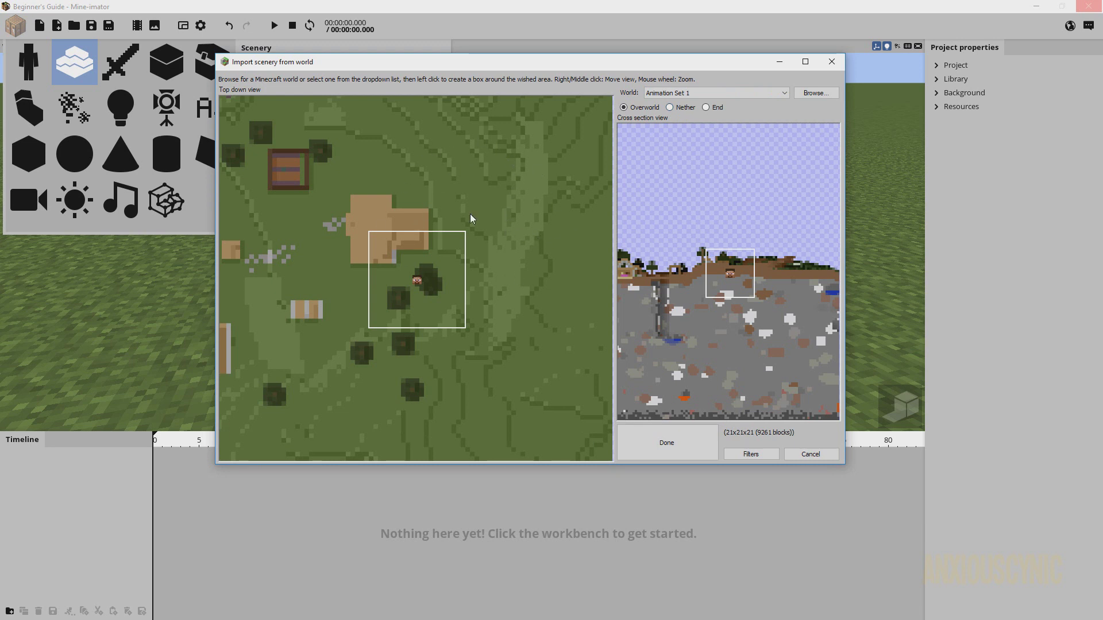
# - Select a grassy, wooded area of about 103 × 75 blocks north of the player in the top down view
pyautogui.scroll(-2, 470, 214)
pyautogui.scroll(-2, 471, 214)
pyautogui.scroll(3, 450, 227)
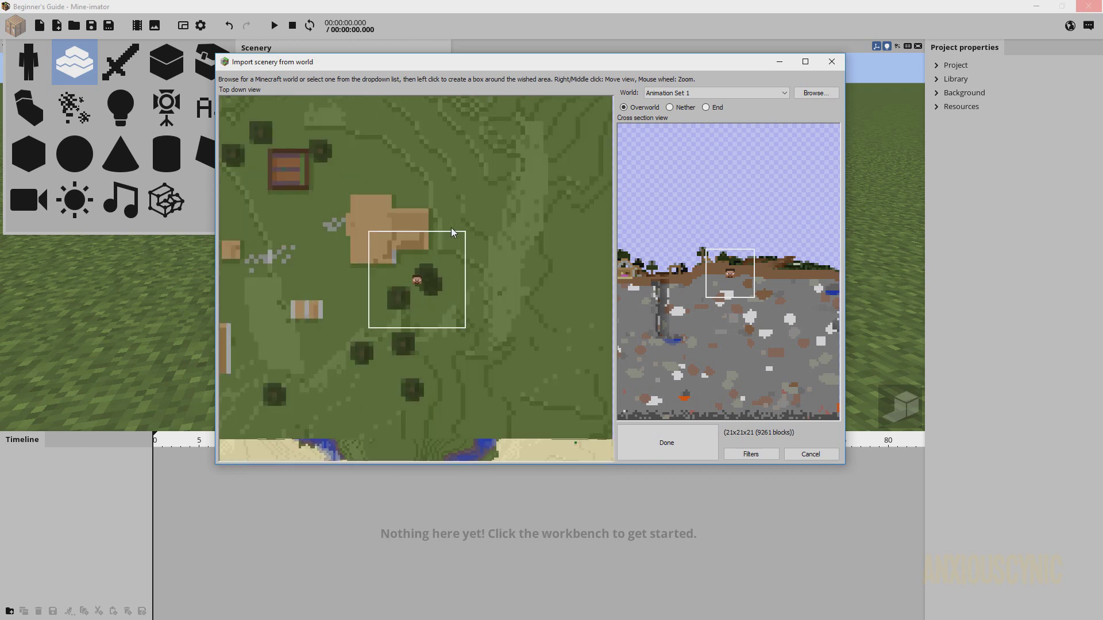
pyautogui.scroll(-4, 465, 228)
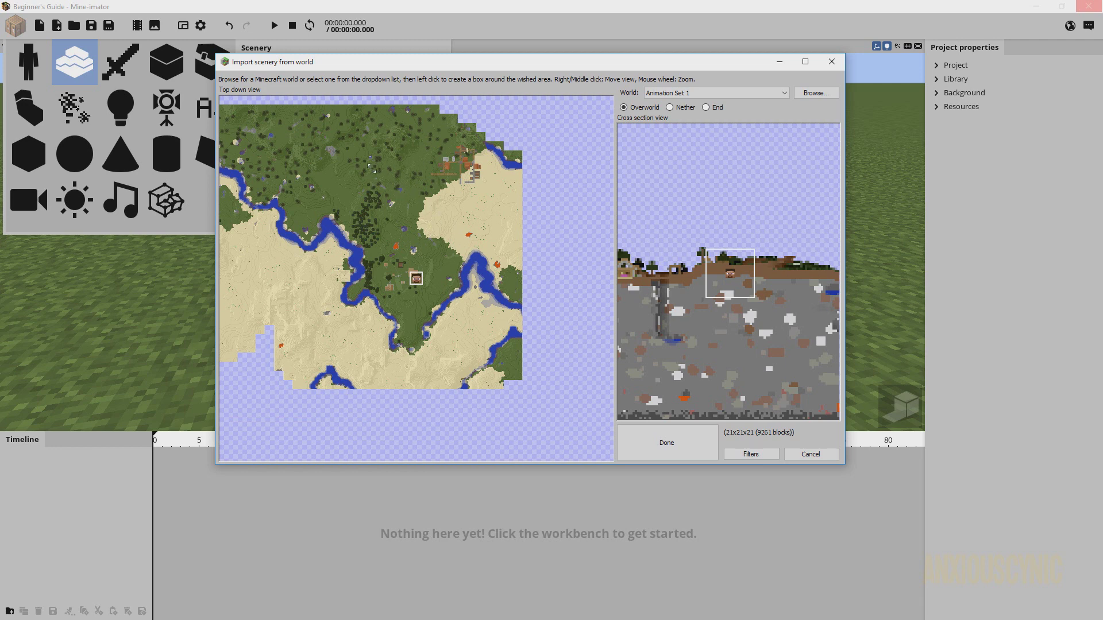
pyautogui.moveTo(371, 170); pyautogui.dragTo(430, 211)
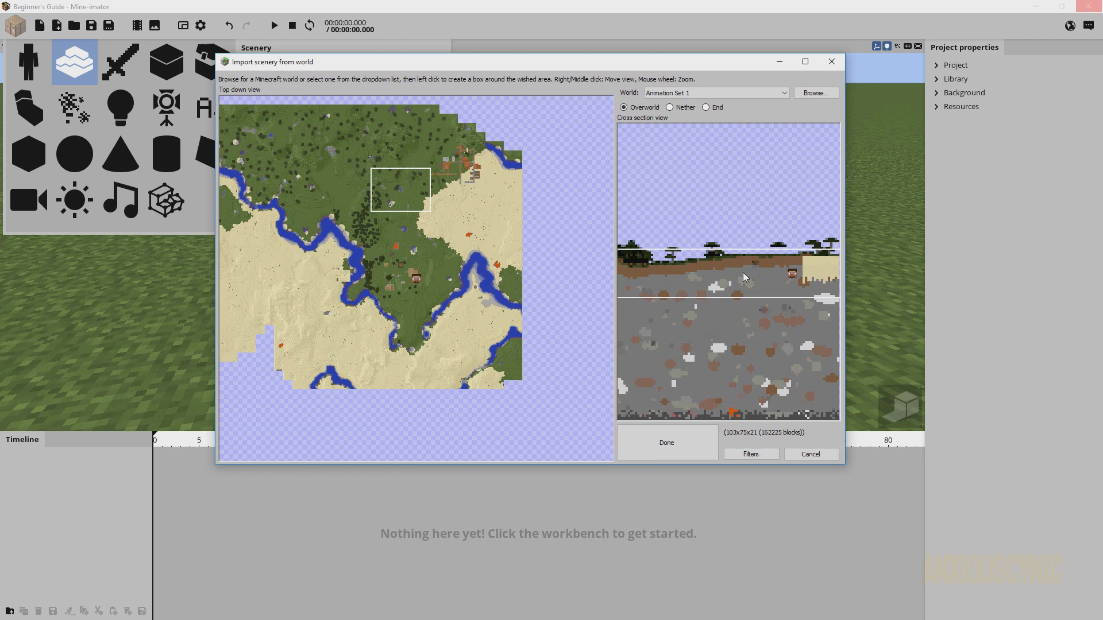
pyautogui.scroll(-3, 744, 275)
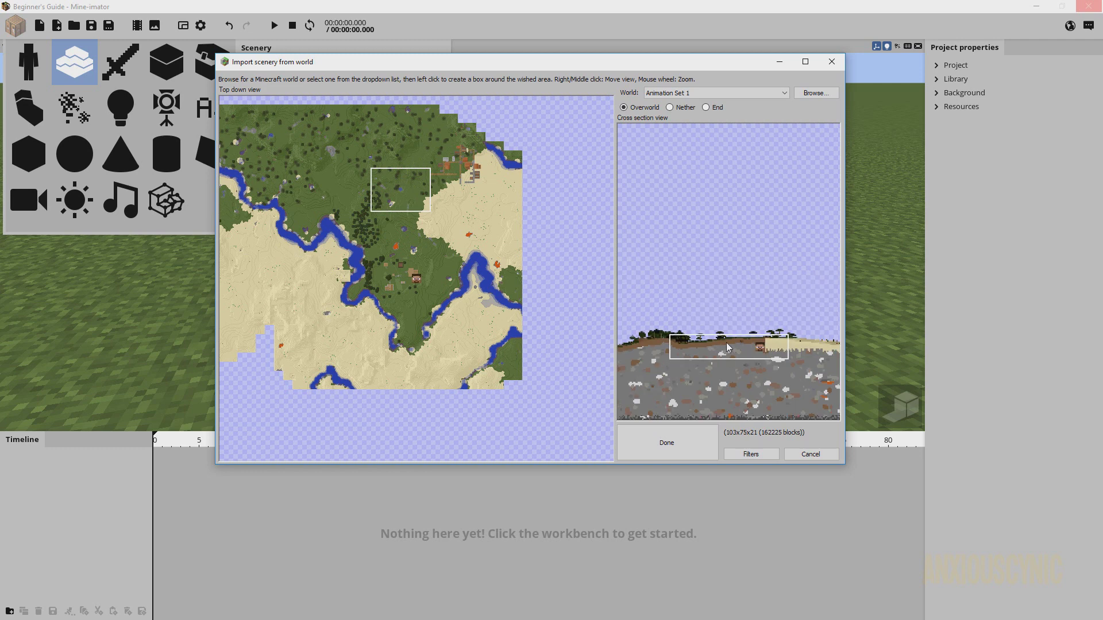
pyautogui.scroll(3, 726, 342)
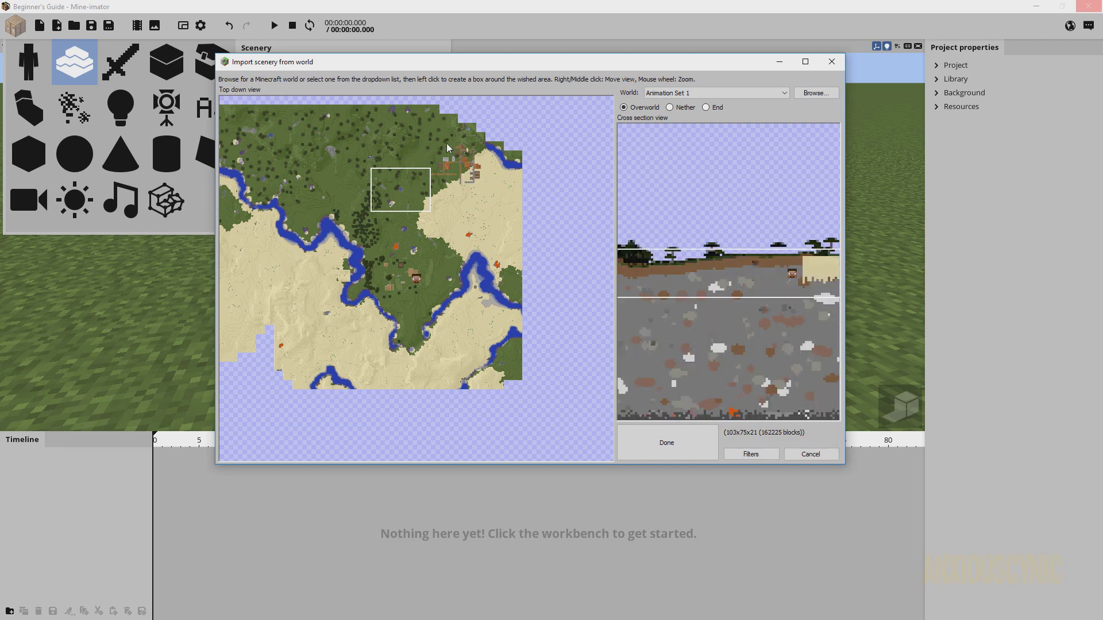
# - Select the village near the map's northeast edge and adjust the selection to about 96 × 91 × 28 blocks
pyautogui.moveTo(423, 141); pyautogui.dragTo(485, 193)
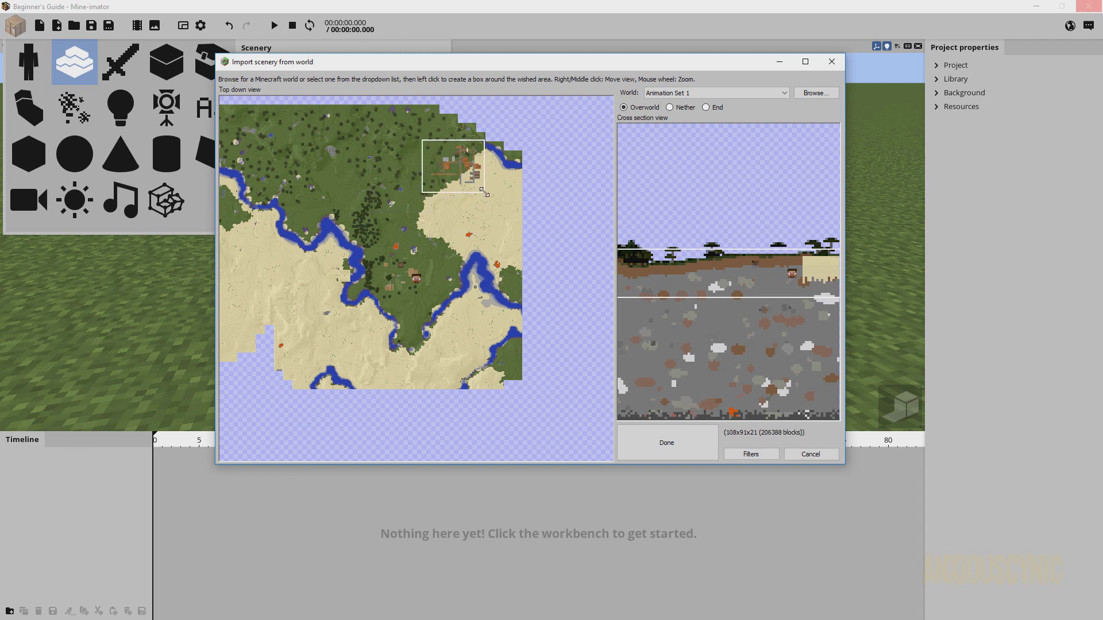
pyautogui.scroll(-2, 740, 263)
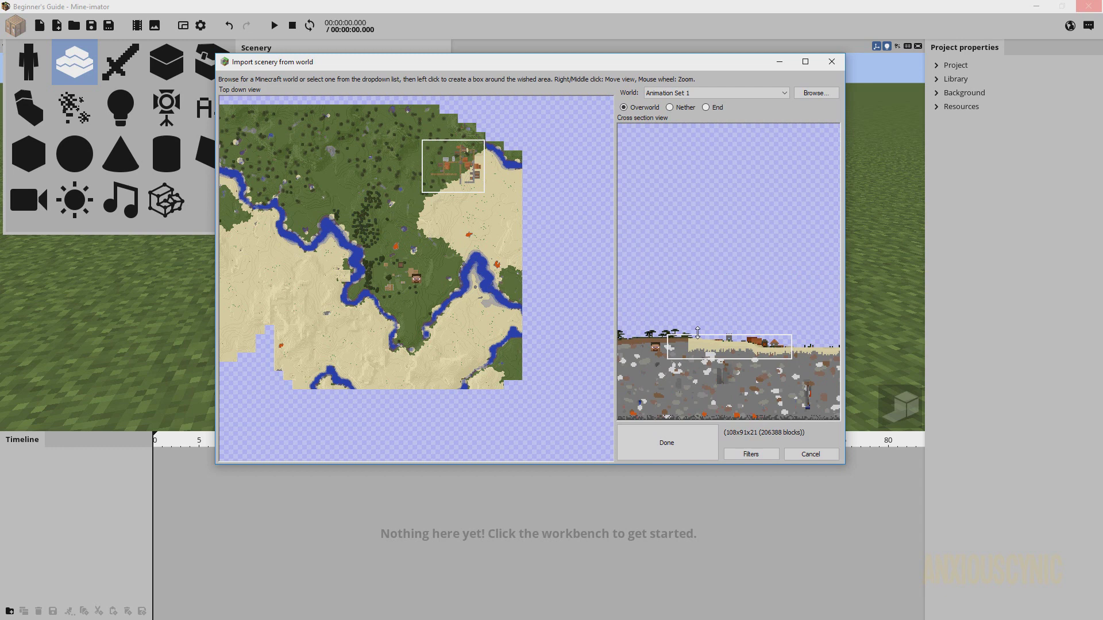
pyautogui.moveTo(667, 344); pyautogui.dragTo(739, 330)
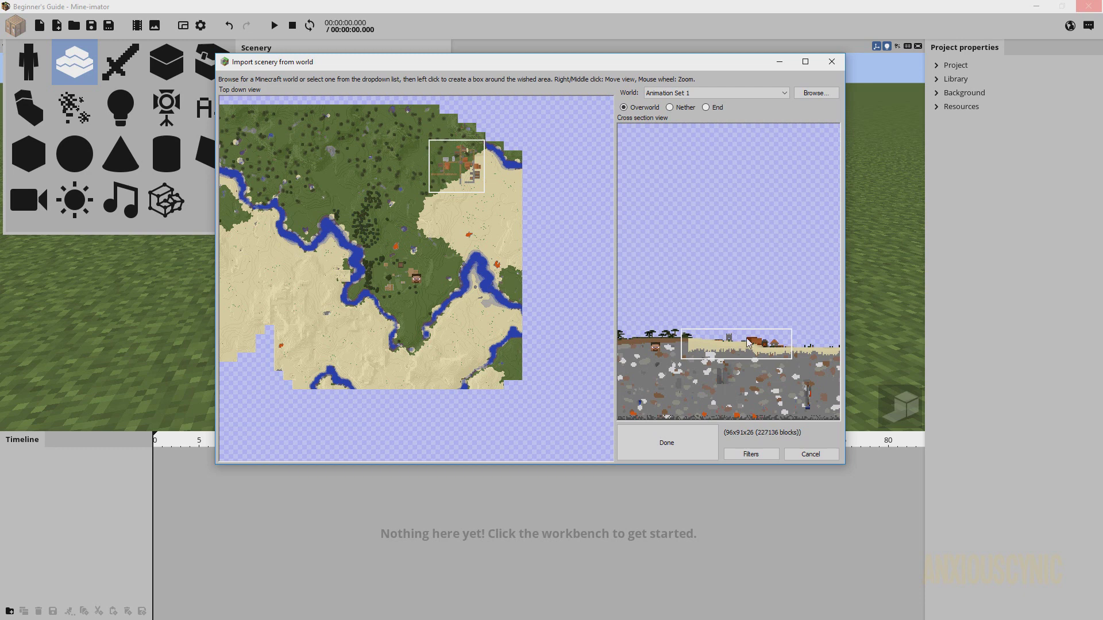
pyautogui.scroll(2, 746, 338)
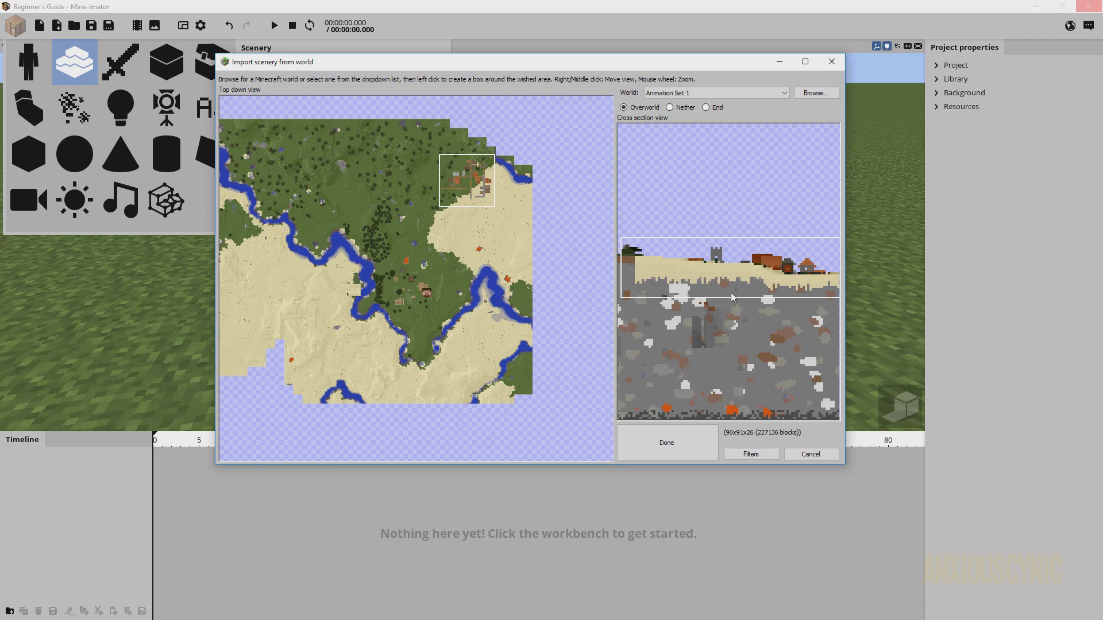
pyautogui.moveTo(745, 238); pyautogui.dragTo(746, 233)
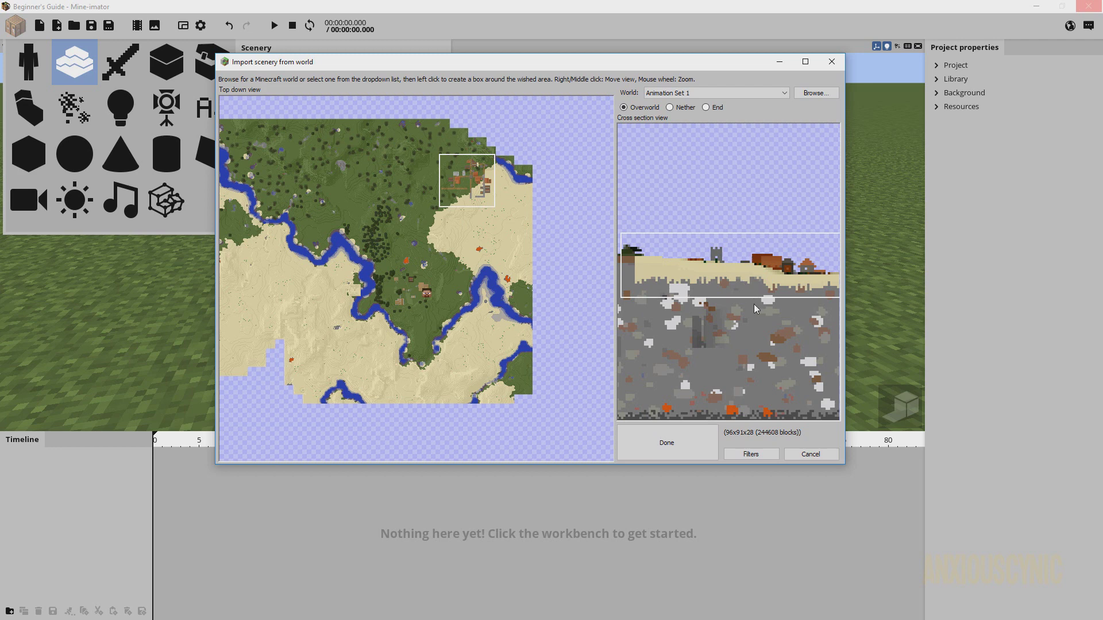
# - Raise the bottom of the village selection in the cross section to make it about 21 blocks tall
pyautogui.scroll(-3, 752, 305)
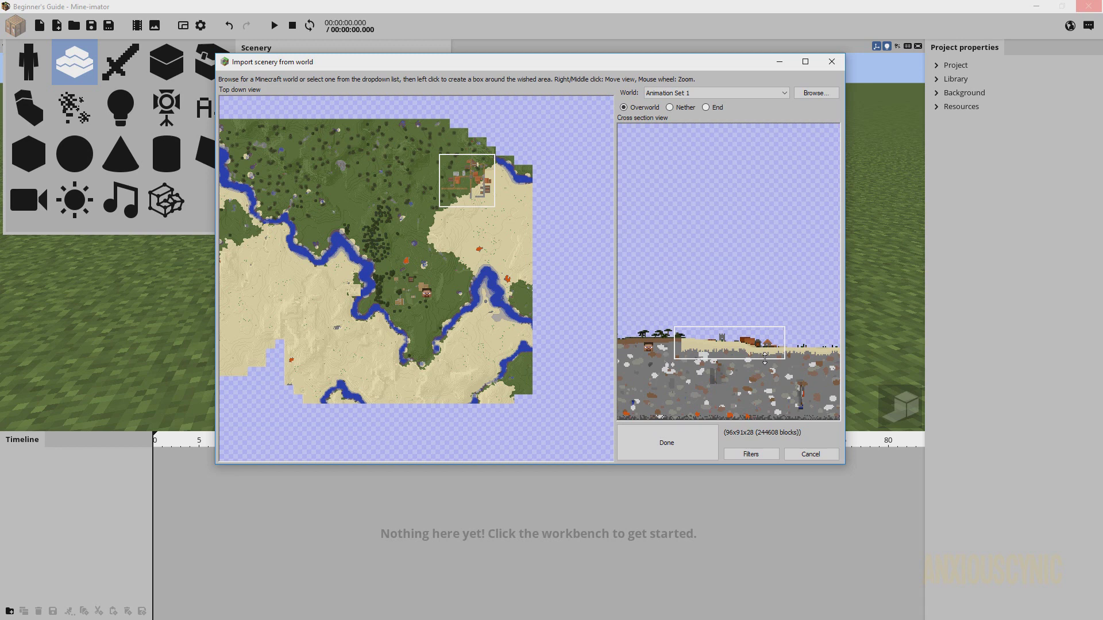
pyautogui.moveTo(766, 359); pyautogui.dragTo(765, 349)
pyautogui.scroll(2, 757, 358)
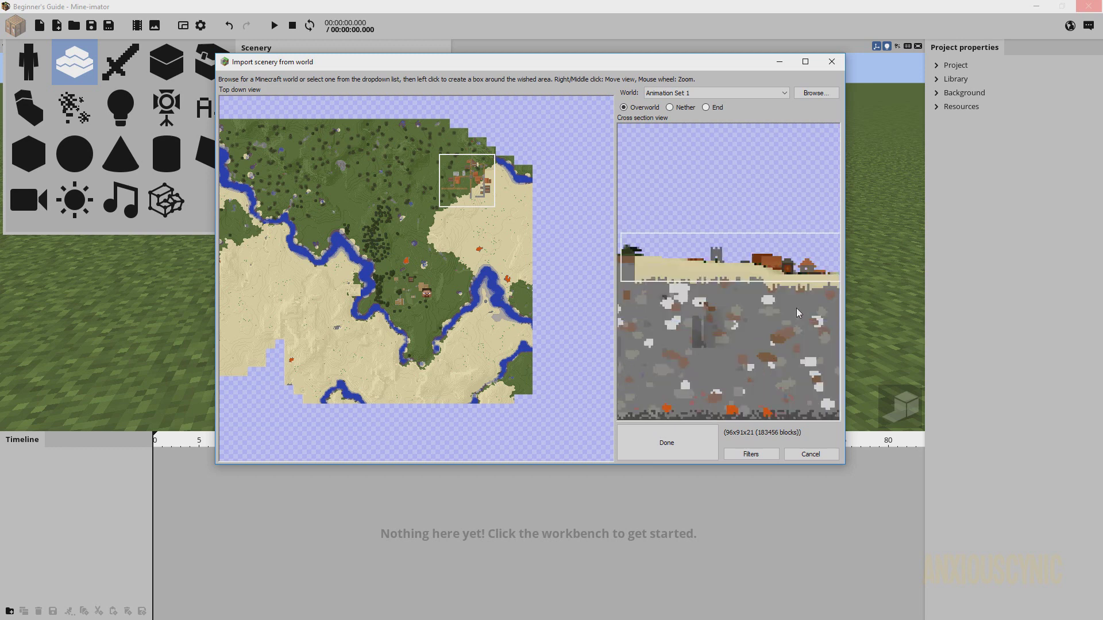
pyautogui.moveTo(796, 308); pyautogui.dragTo(751, 312, button='right')
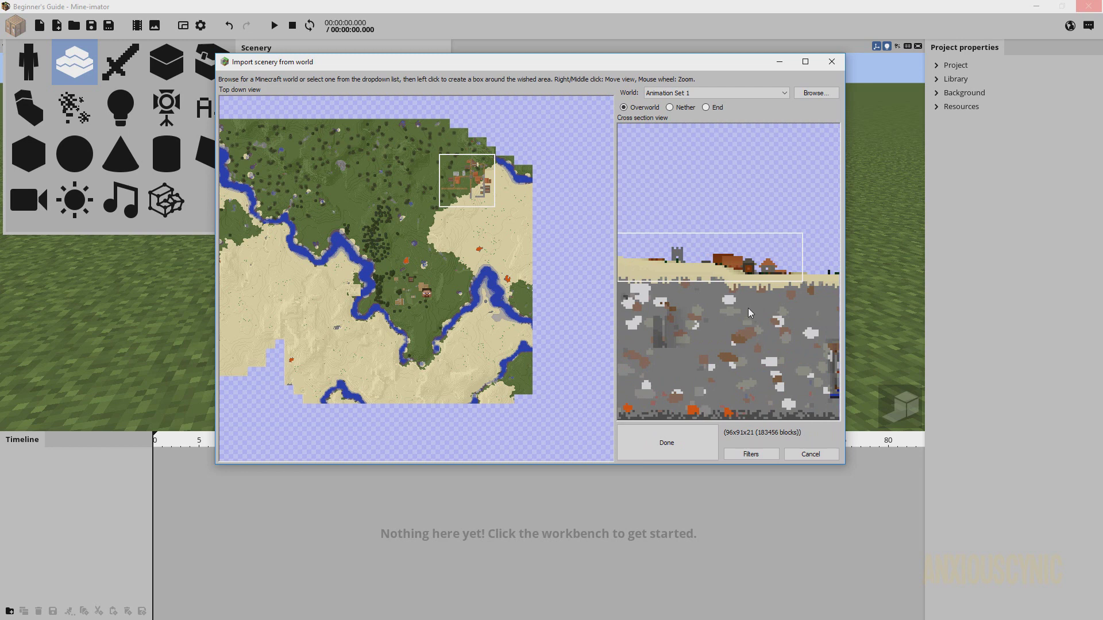
# - Activate the block filters and add Stone to the blocks removed from the selection
pyautogui.click(749, 457)
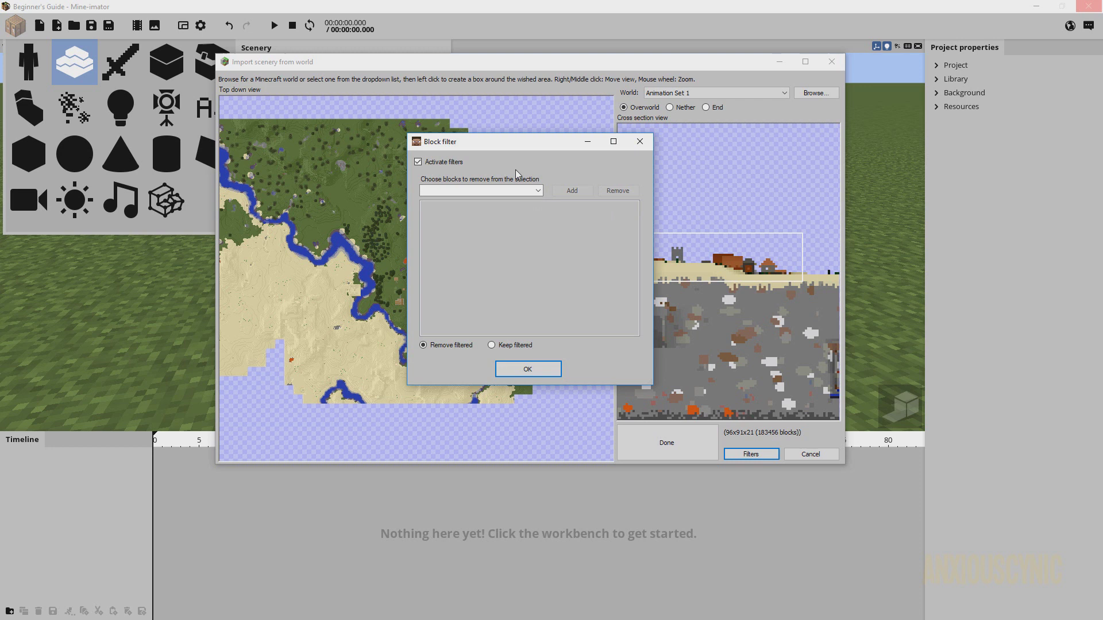
pyautogui.click(440, 166)
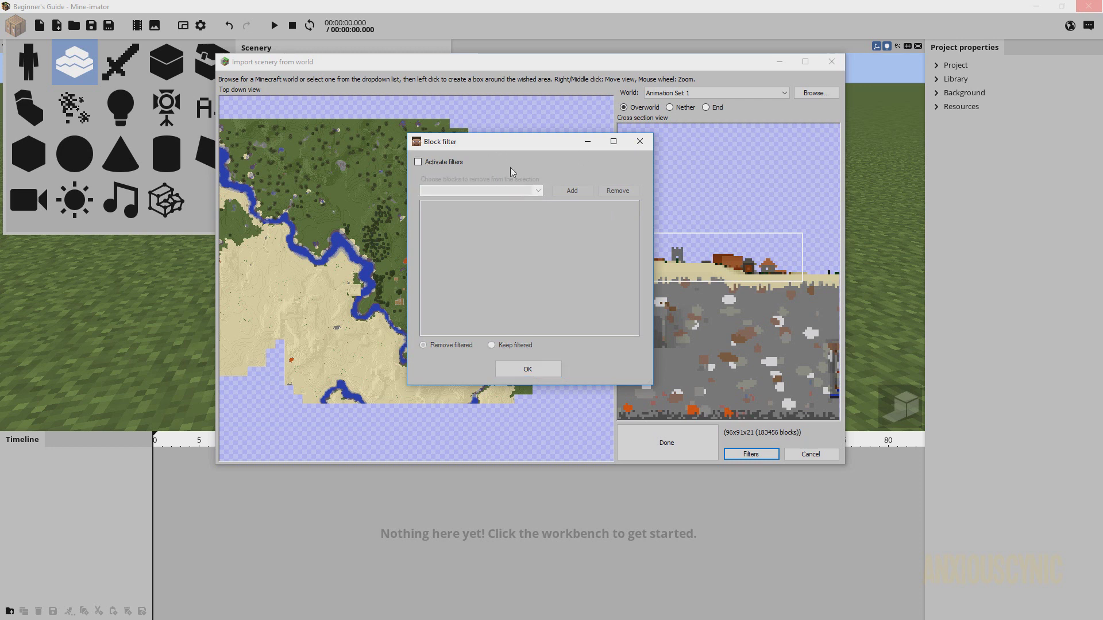
pyautogui.click(426, 162)
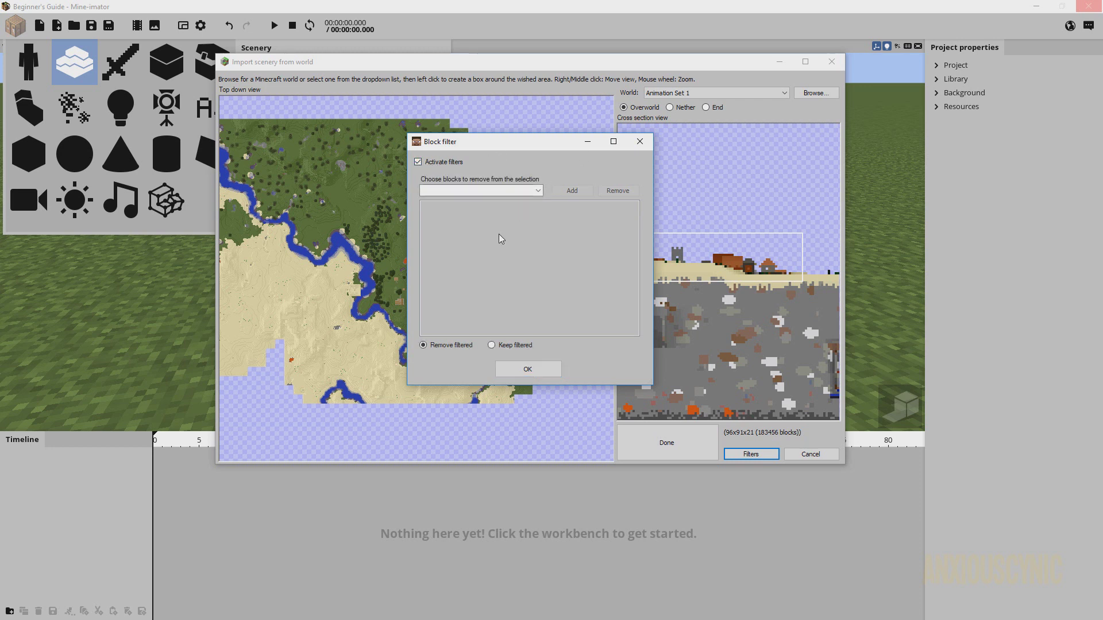
pyautogui.click(539, 191)
pyautogui.click(498, 190)
pyautogui.write('stone')
pyautogui.click(539, 191)
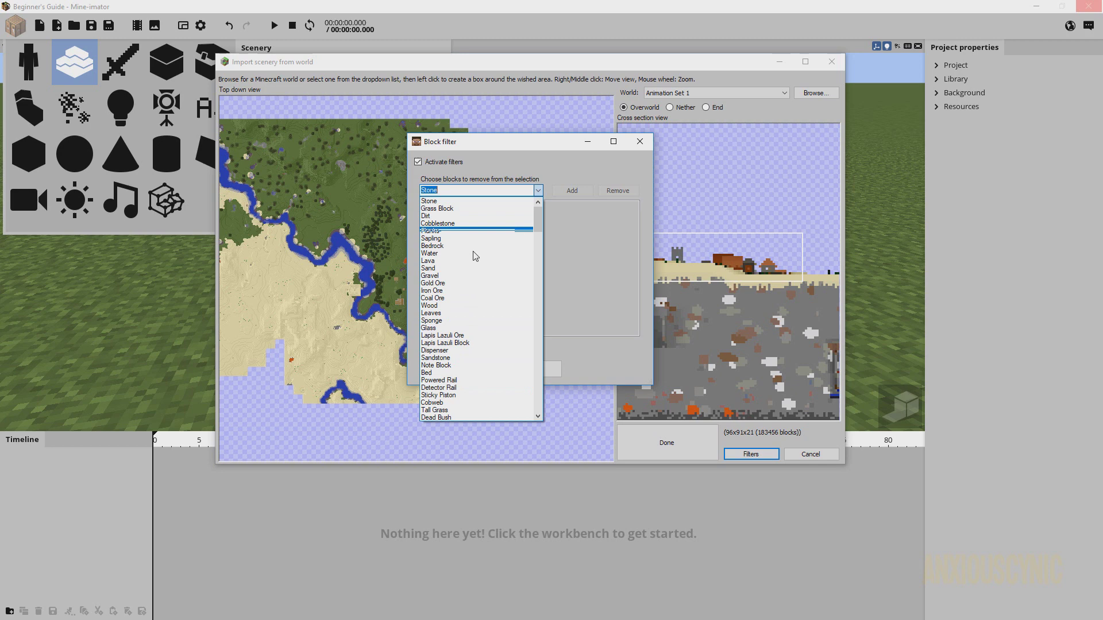
pyautogui.click(436, 203)
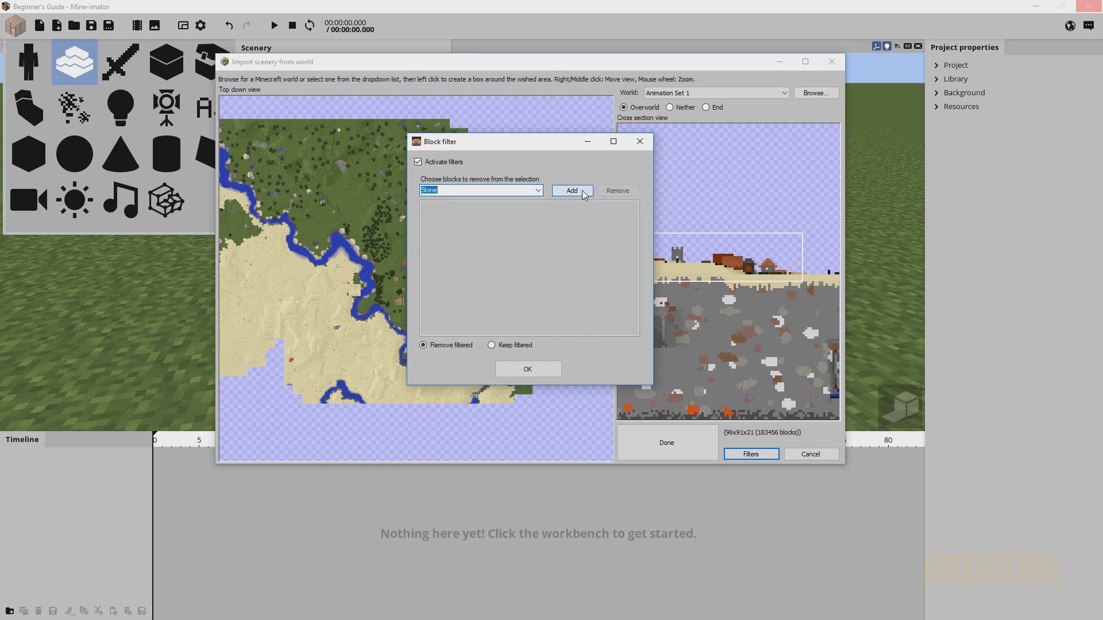
pyautogui.click(572, 192)
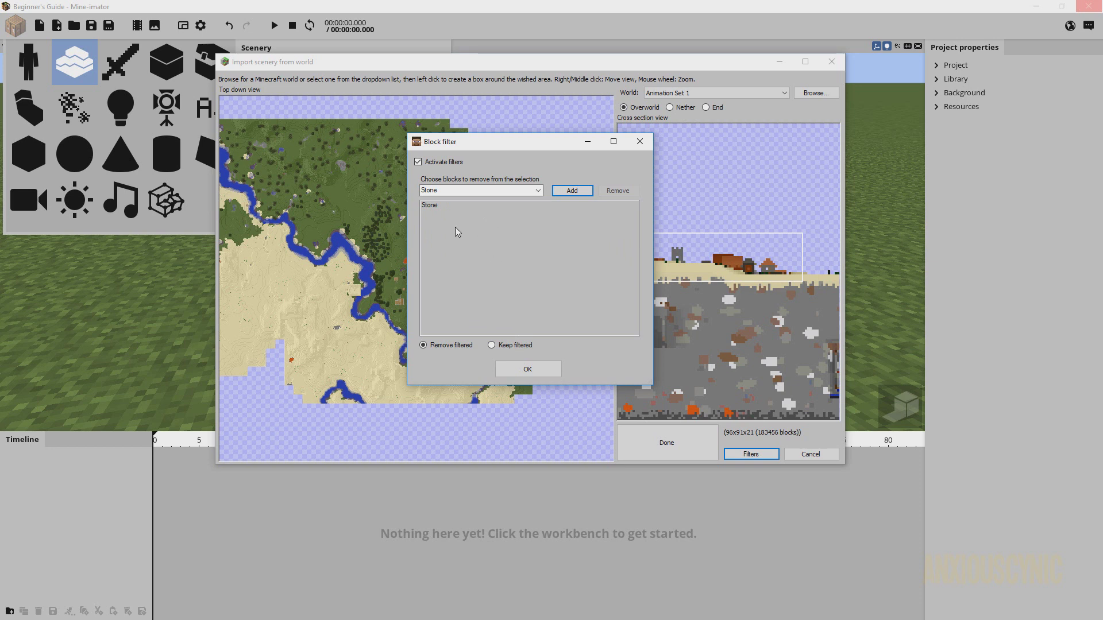
# - Remove Stone from the block filter list and accept the filter settings
pyautogui.click(433, 206)
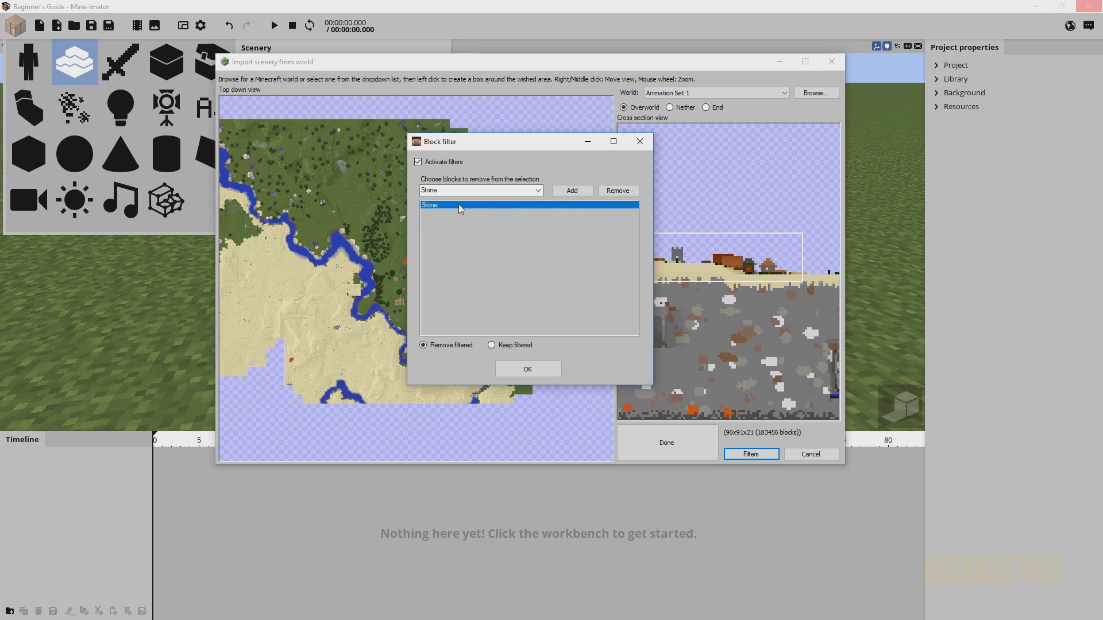
pyautogui.click(610, 192)
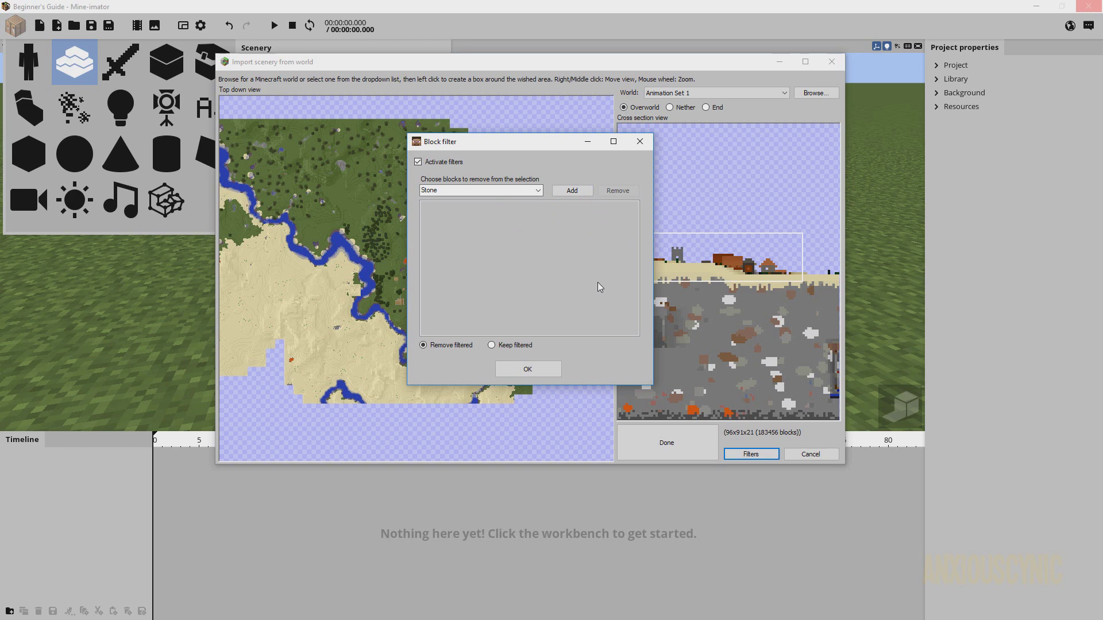
pyautogui.click(525, 371)
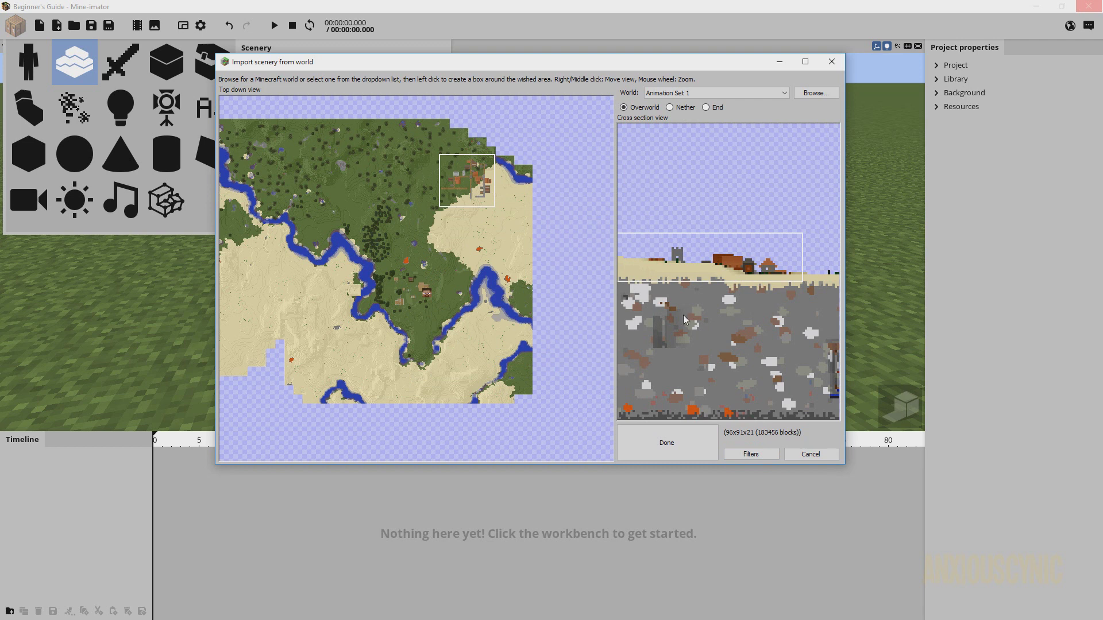
# - Switch the world's dimension to Nether and End, and set it back to Overworld
pyautogui.moveTo(670, 308); pyautogui.dragTo(725, 299, button='right')
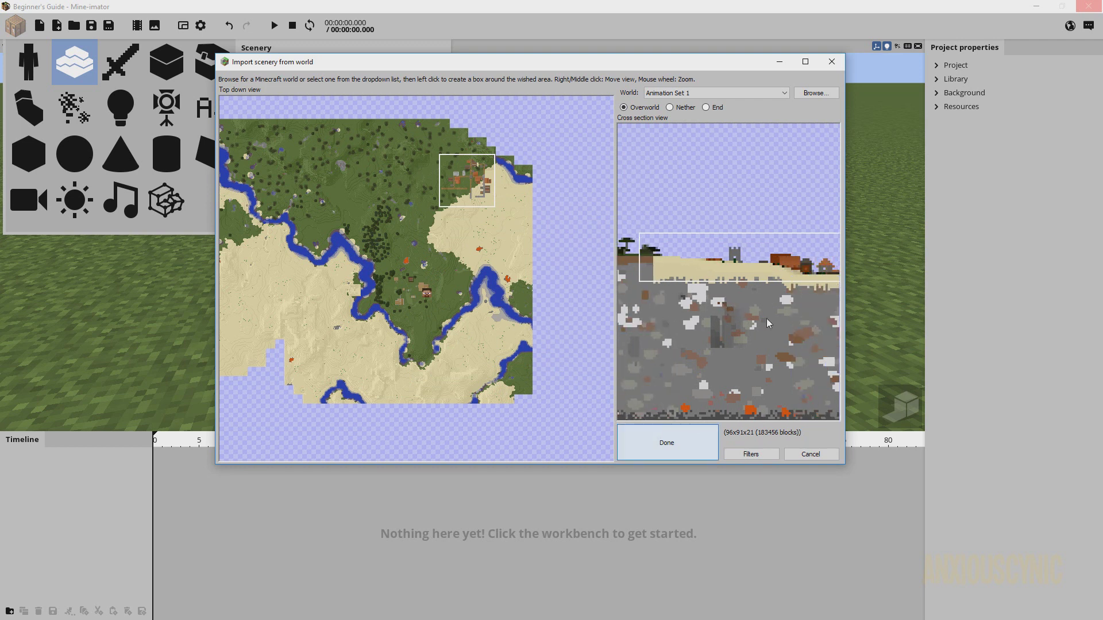
pyautogui.click(678, 112)
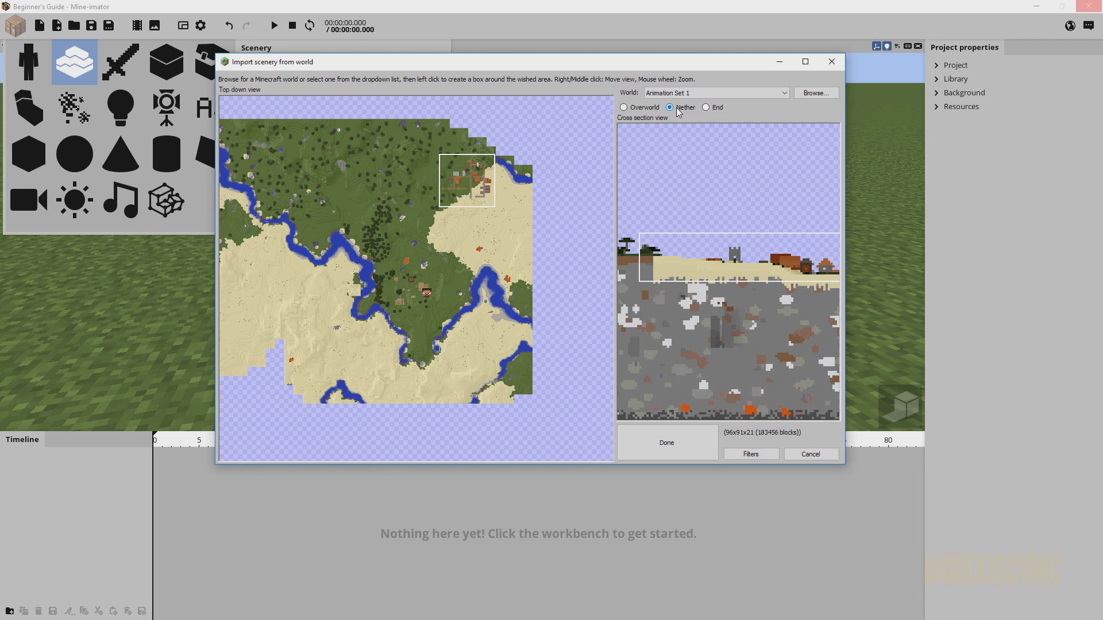
pyautogui.click(714, 112)
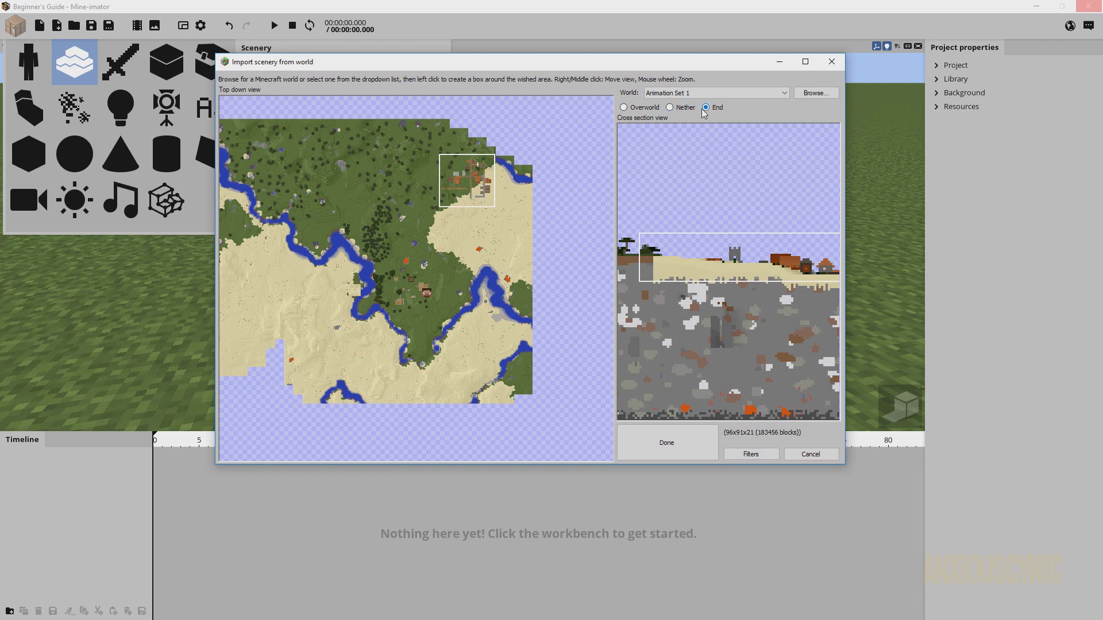
pyautogui.click(638, 109)
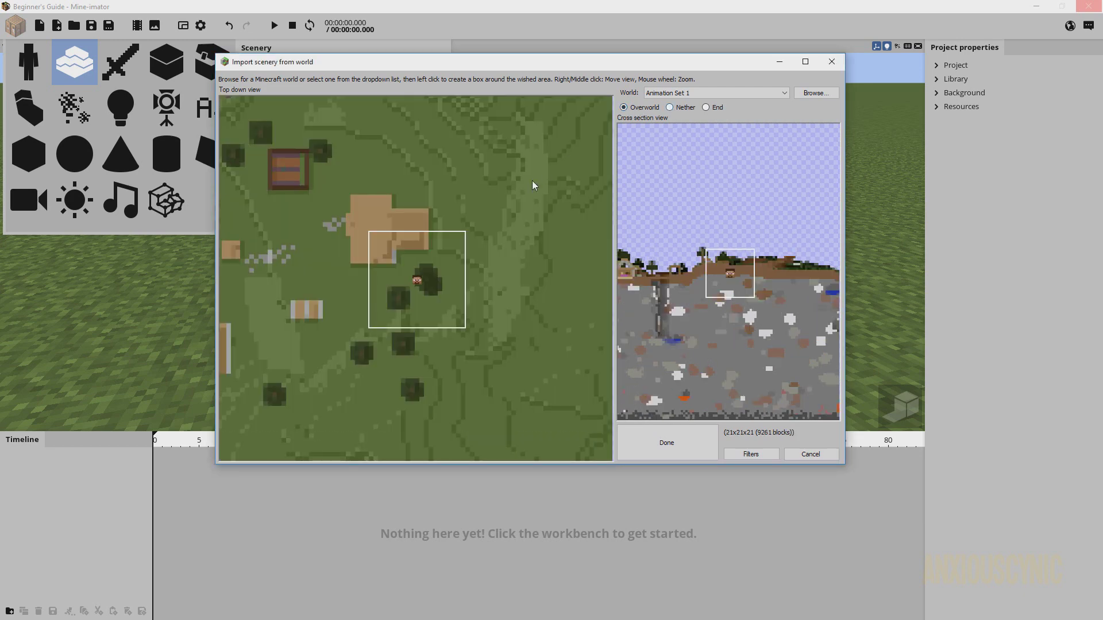
# - Select the village at the grass and desert edge, about 100x89 blocks, and adjust the cross section's top and bottom to about 18 blocks tall
pyautogui.scroll(-4, 480, 252)
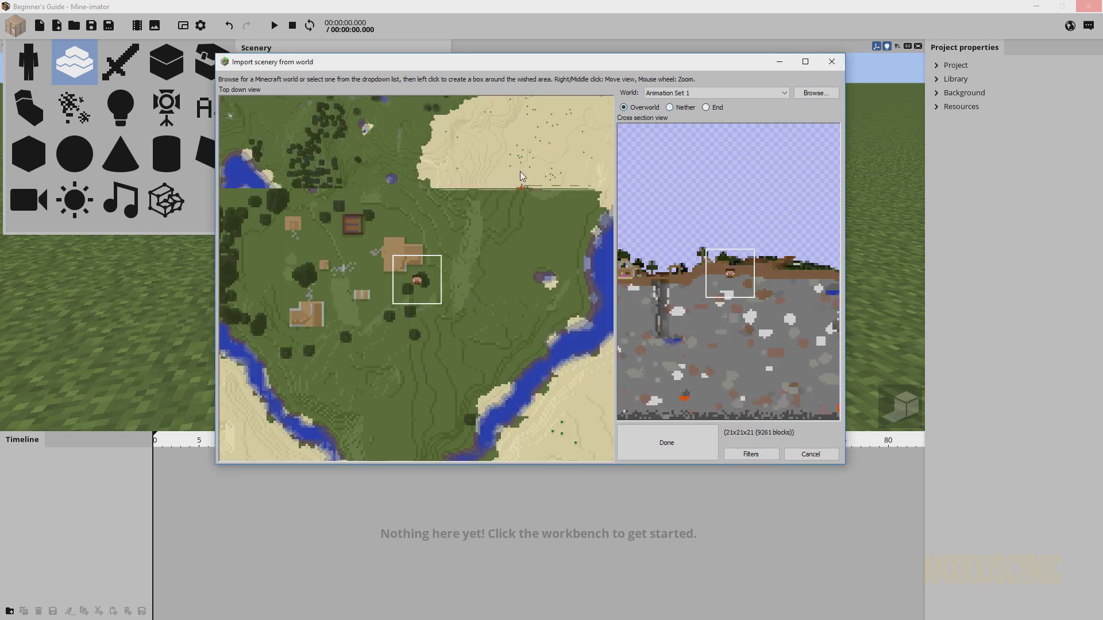
pyautogui.scroll(3, 458, 298)
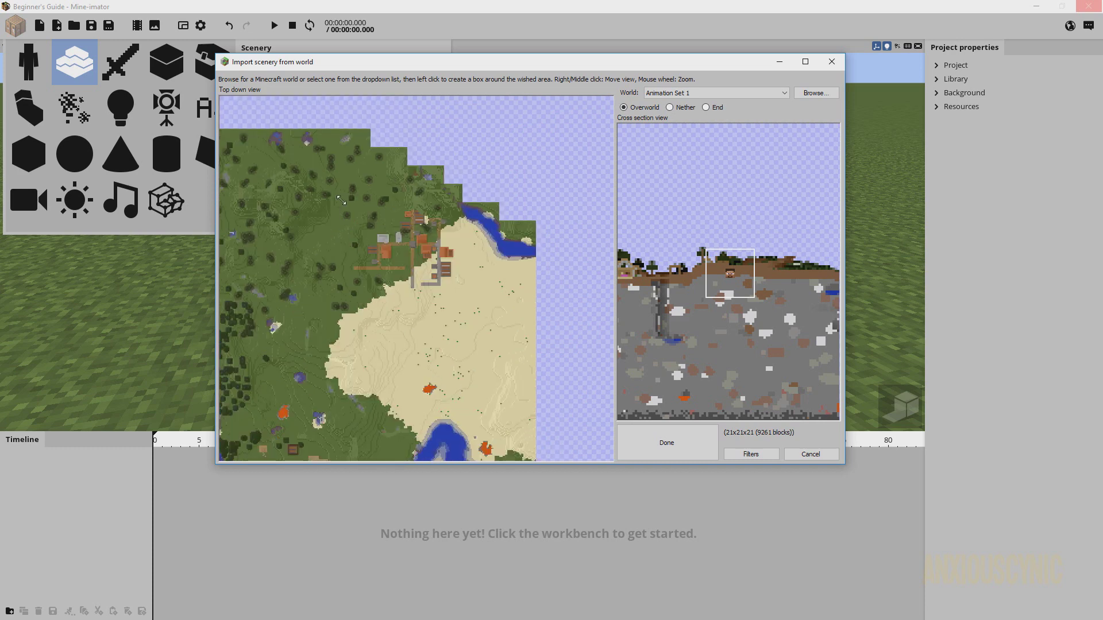
pyautogui.moveTo(341, 200); pyautogui.dragTo(456, 302)
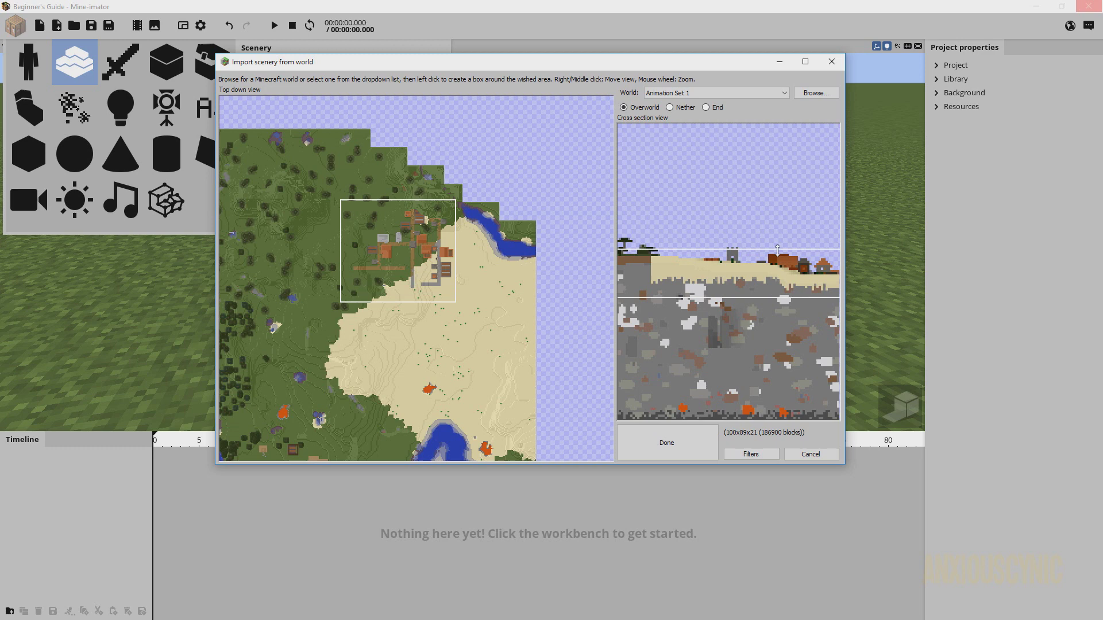
pyautogui.moveTo(777, 242); pyautogui.dragTo(776, 237)
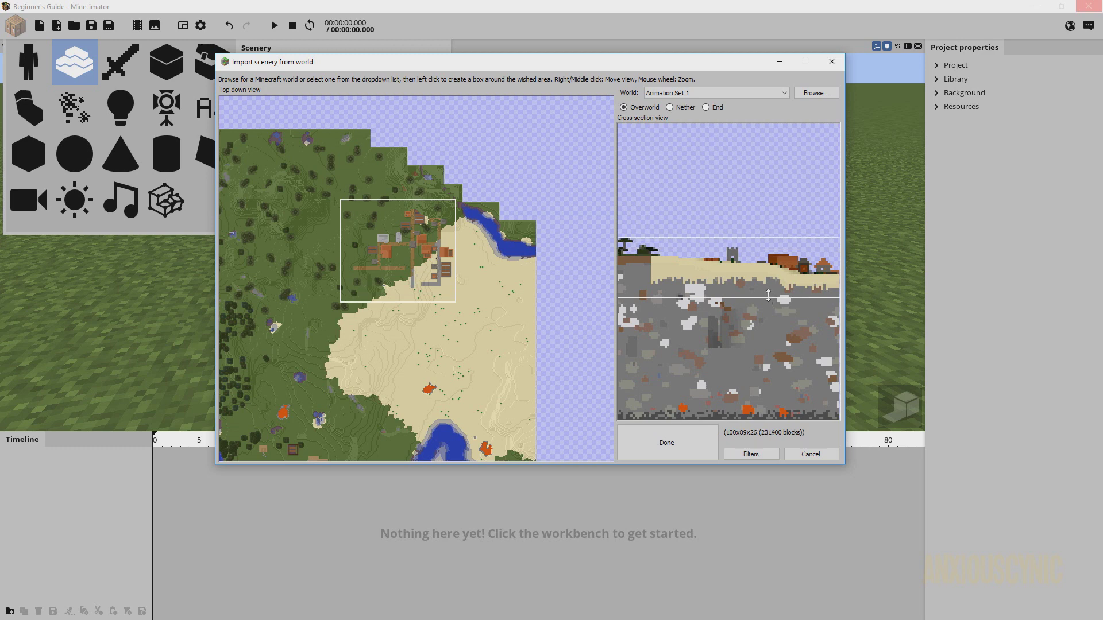
pyautogui.moveTo(772, 297); pyautogui.dragTo(769, 278)
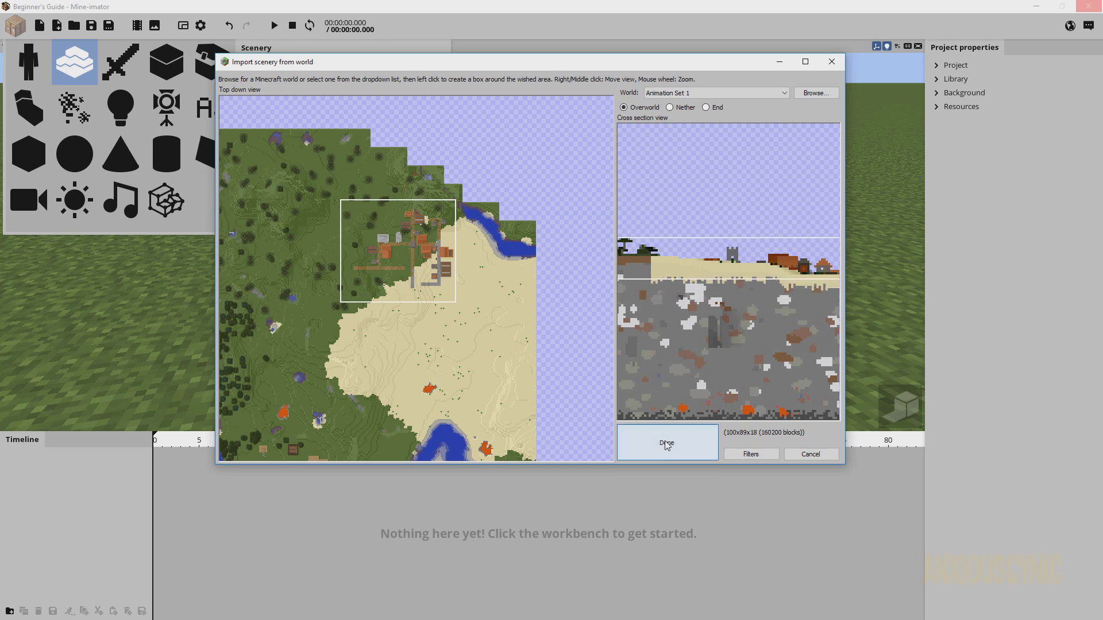
# - Import the selected terrain and add its animatable blocks as individual timelines
pyautogui.click(666, 444)
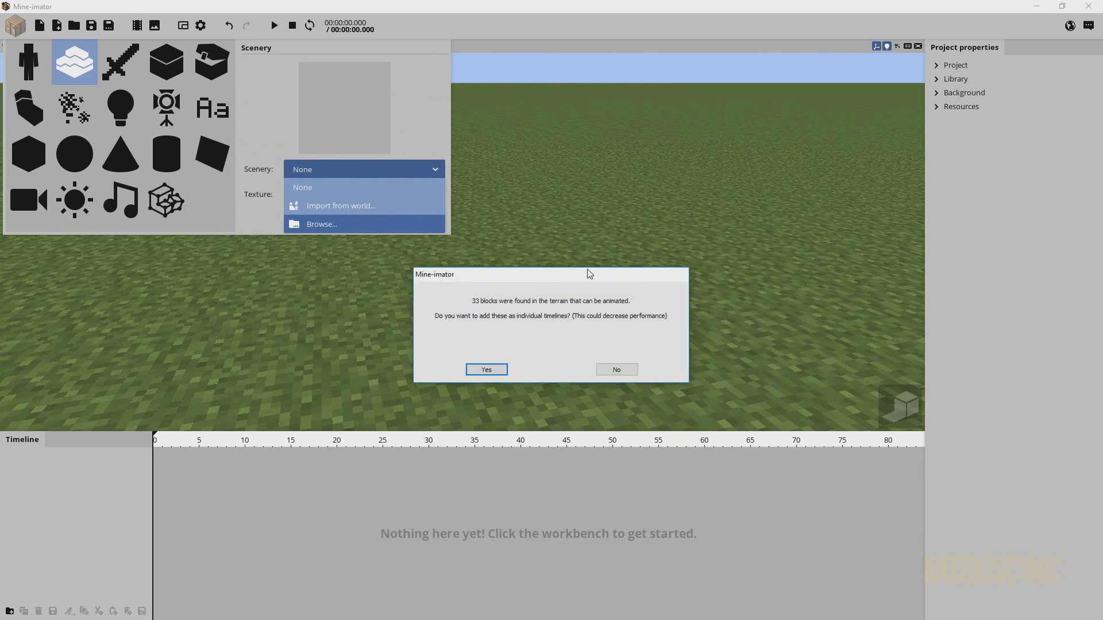
pyautogui.moveTo(527, 281); pyautogui.dragTo(572, 139)
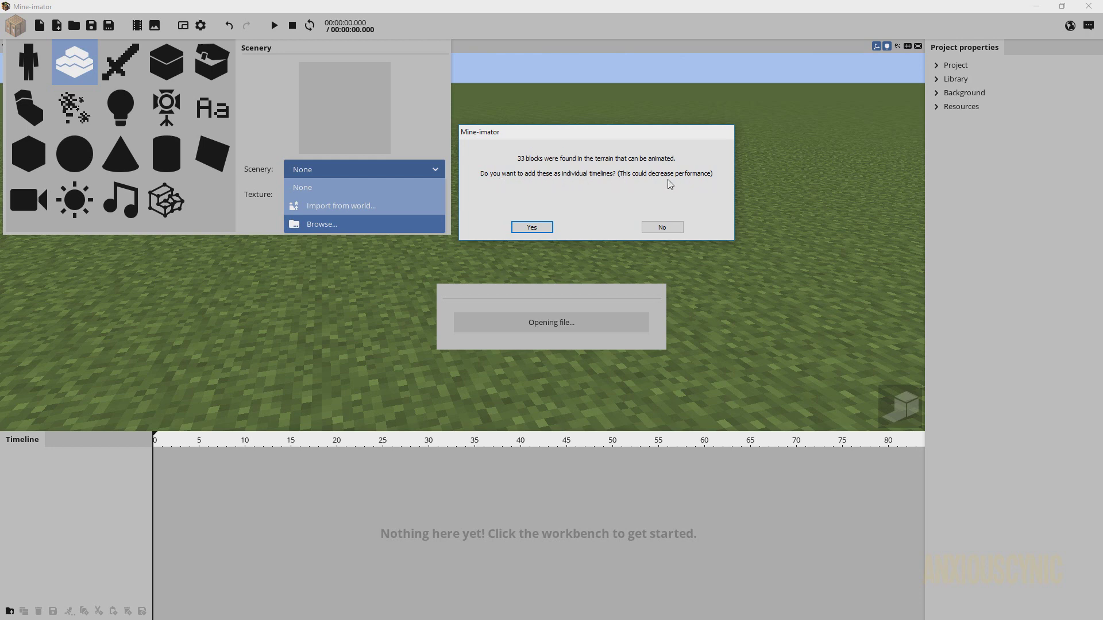
pyautogui.click(540, 227)
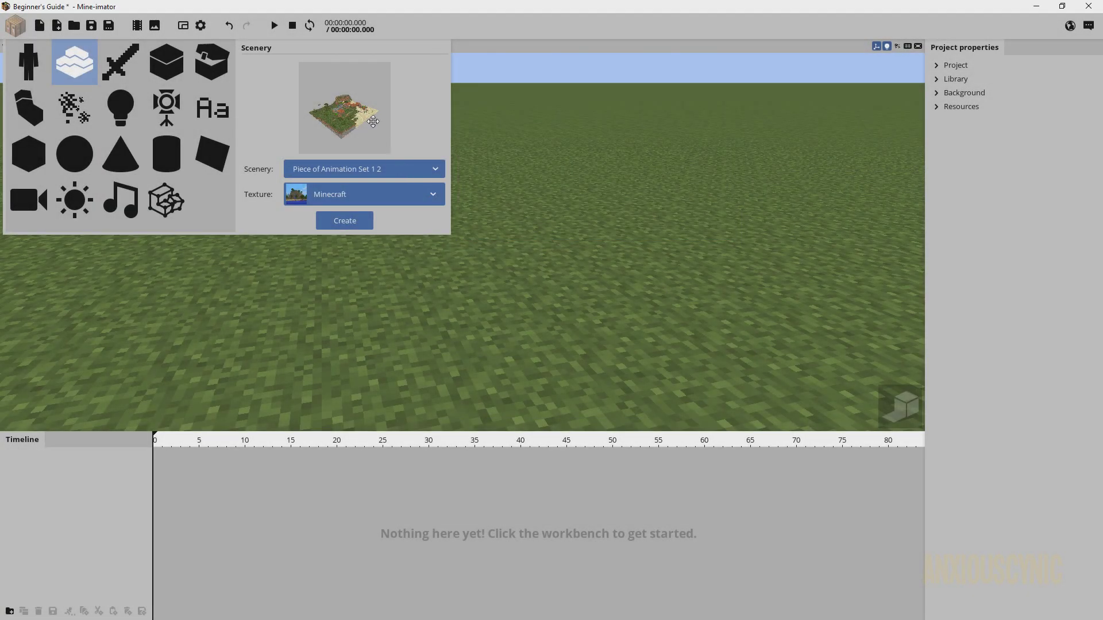
# - Keep the Minecraft texture for the Piece of Animation Set 1 2 scenery and create it in the project
pyautogui.moveTo(357, 118)
pyautogui.mouseDown()
pyautogui.moveTo(368, 98)
pyautogui.moveTo(384, 115)
pyautogui.moveTo(356, 125)
pyautogui.moveTo(368, 118)
pyautogui.moveTo(357, 95)
pyautogui.moveTo(362, 109)
pyautogui.moveTo(344, 122)
pyautogui.mouseUp()
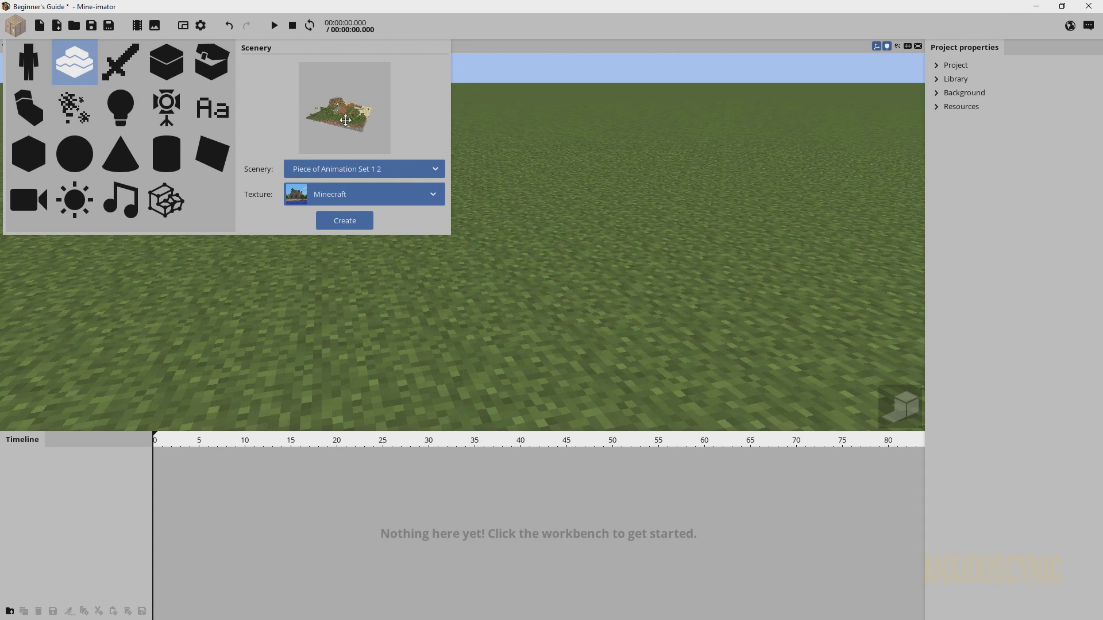
pyautogui.click(344, 196)
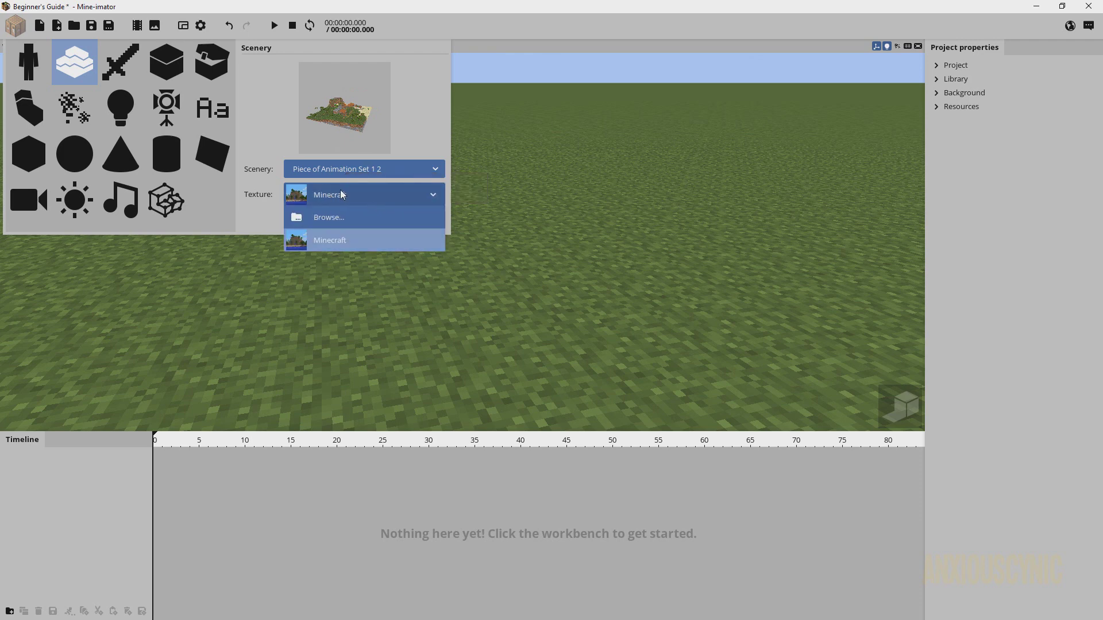
pyautogui.click(345, 240)
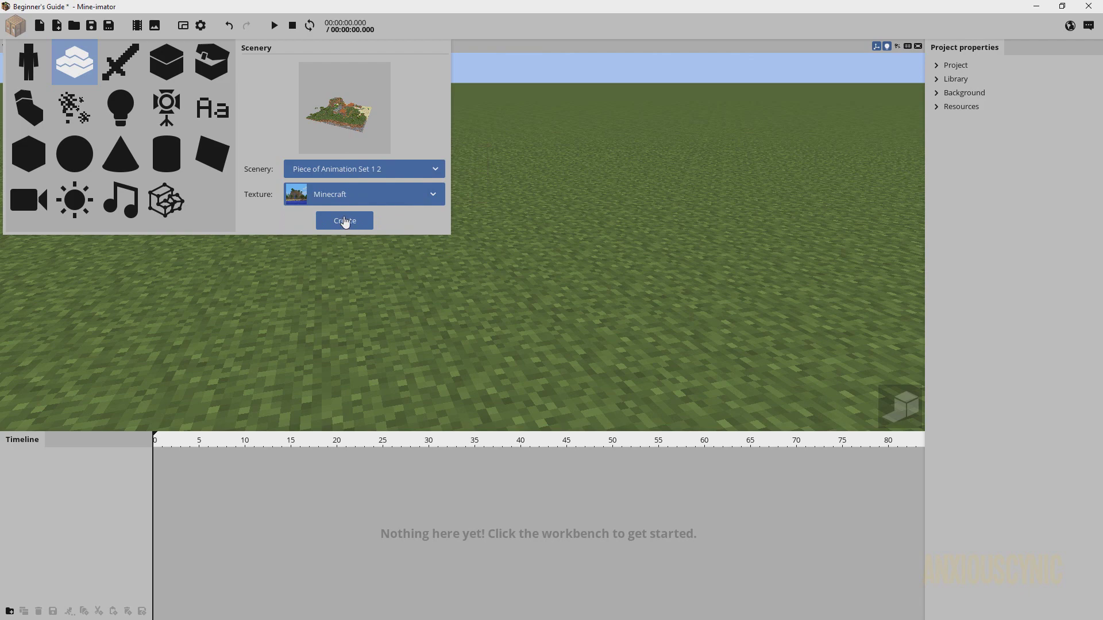
pyautogui.click(345, 222)
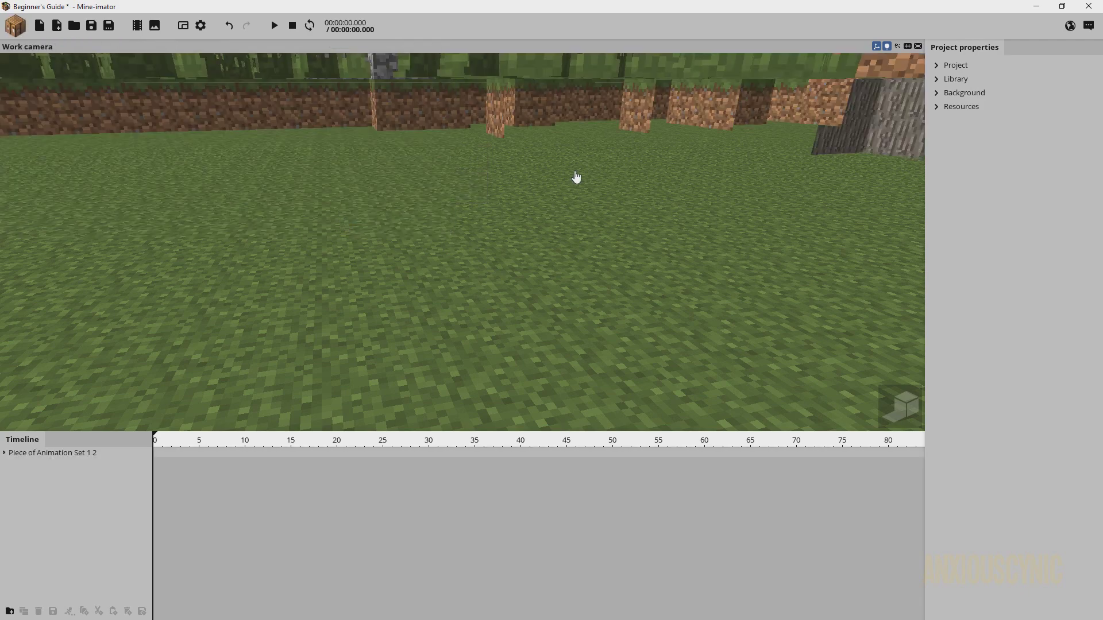
# - Look around the imported village in the work camera and approach the door of the cobblestone tower
pyautogui.moveTo(576, 178); pyautogui.dragTo(538, 246, button='right')
pyautogui.press('w')
pyautogui.press('w')
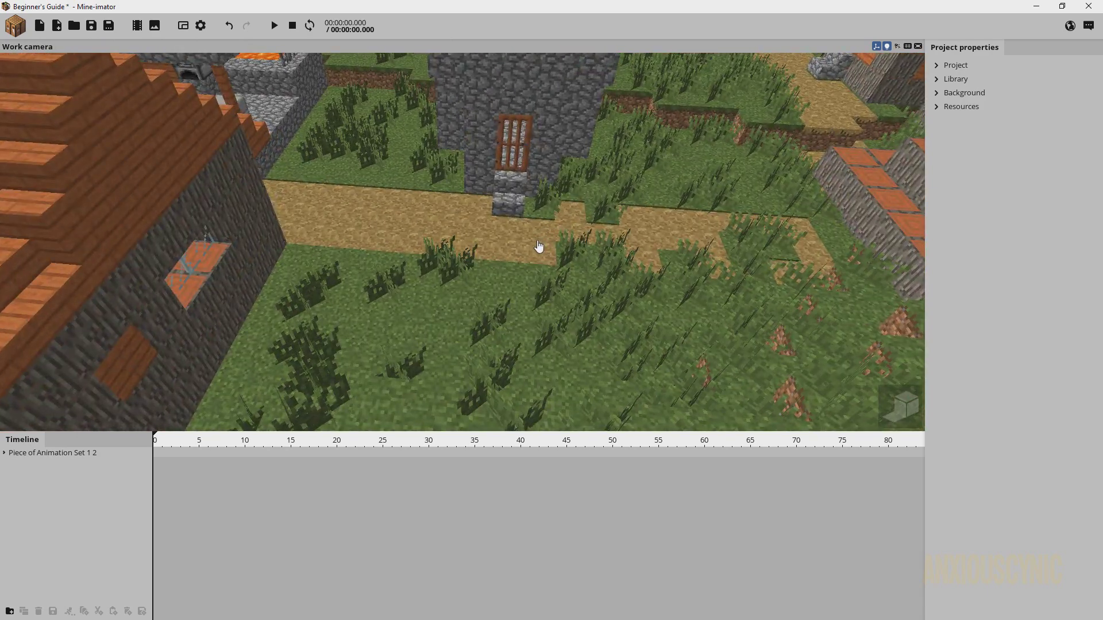
pyautogui.press('s')
pyautogui.moveTo(587, 272); pyautogui.dragTo(527, 234, button='right')
pyautogui.press('w')
pyautogui.press('s')
pyautogui.press('s')
pyautogui.press('w')
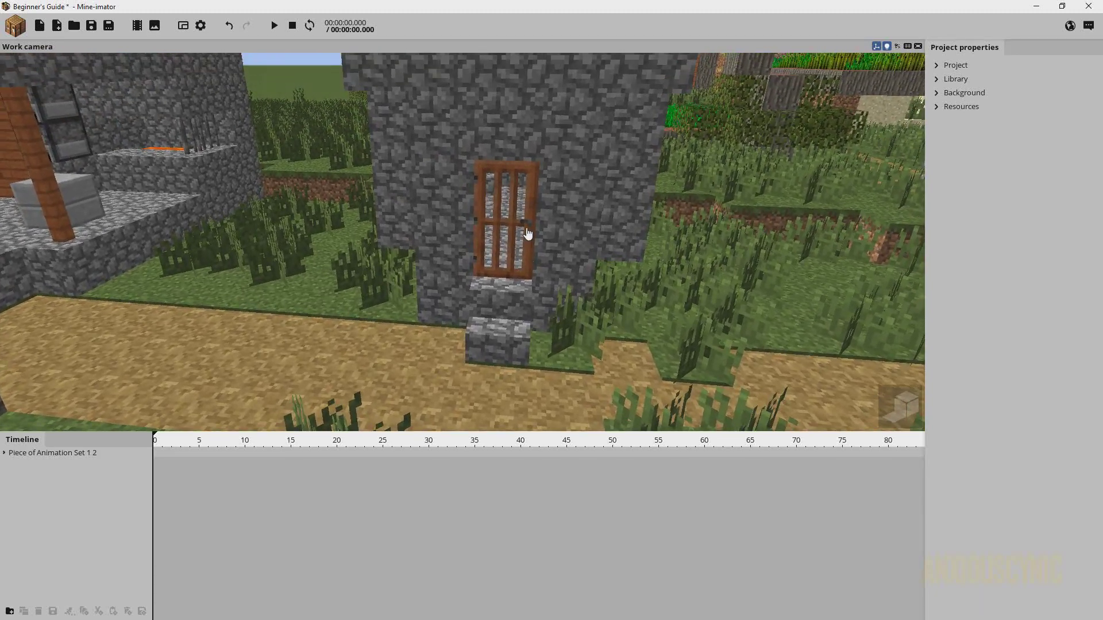
# - Select the cobblestone tower's acacia door, swing it about its Z axis, return it to 90° and select the whole scenery
pyautogui.click(527, 227)
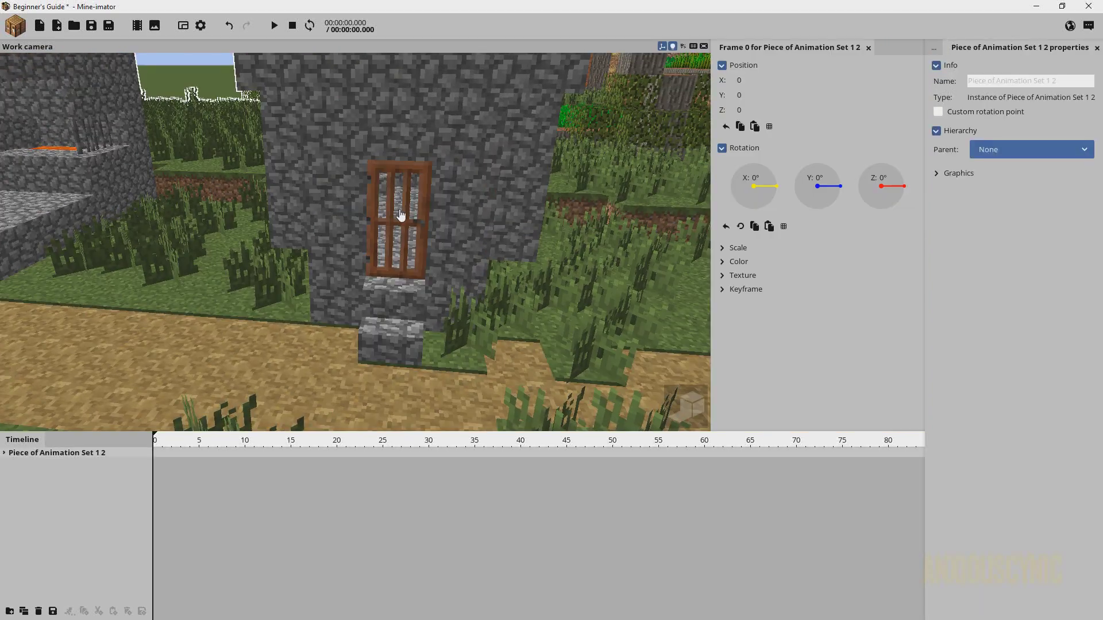
pyautogui.click(401, 215)
pyautogui.click(500, 217)
pyautogui.click(430, 208)
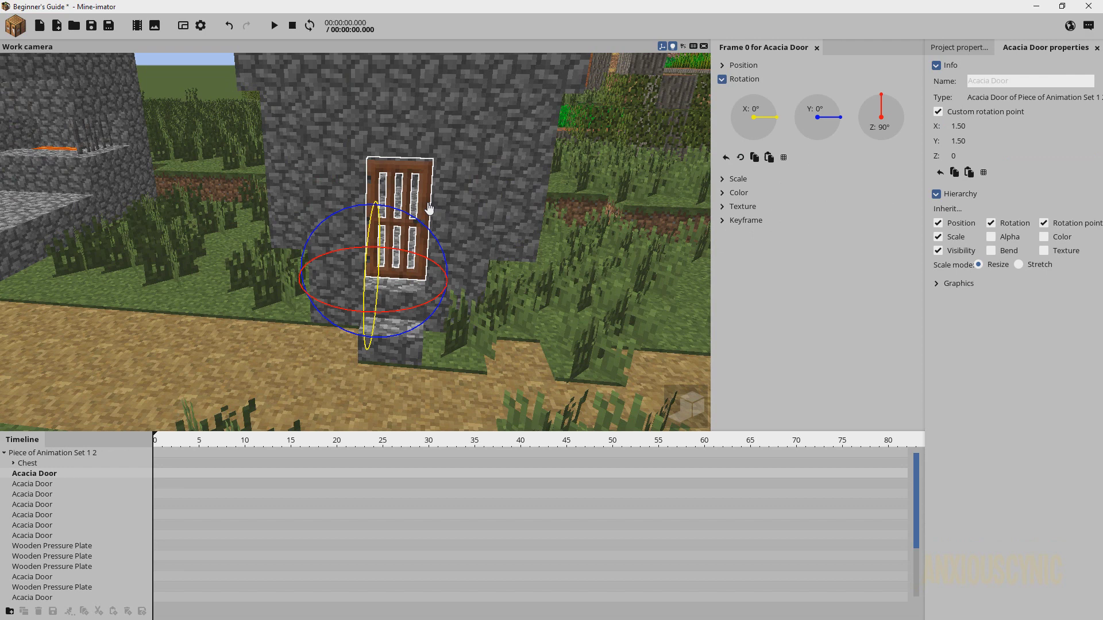
pyautogui.moveTo(402, 255); pyautogui.dragTo(482, 233)
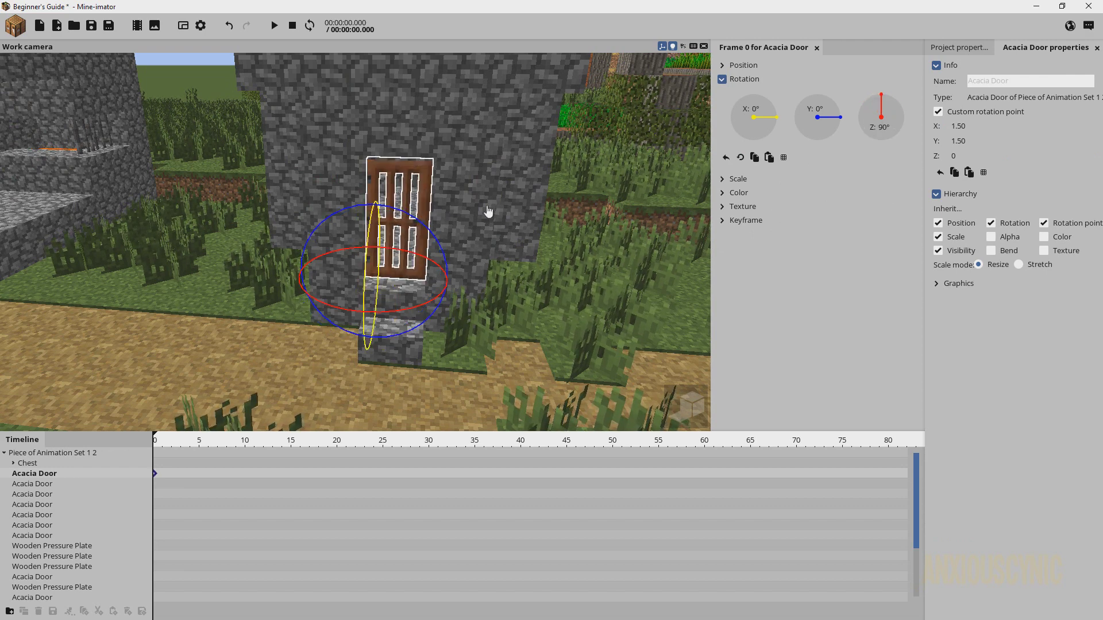
pyautogui.click(495, 174)
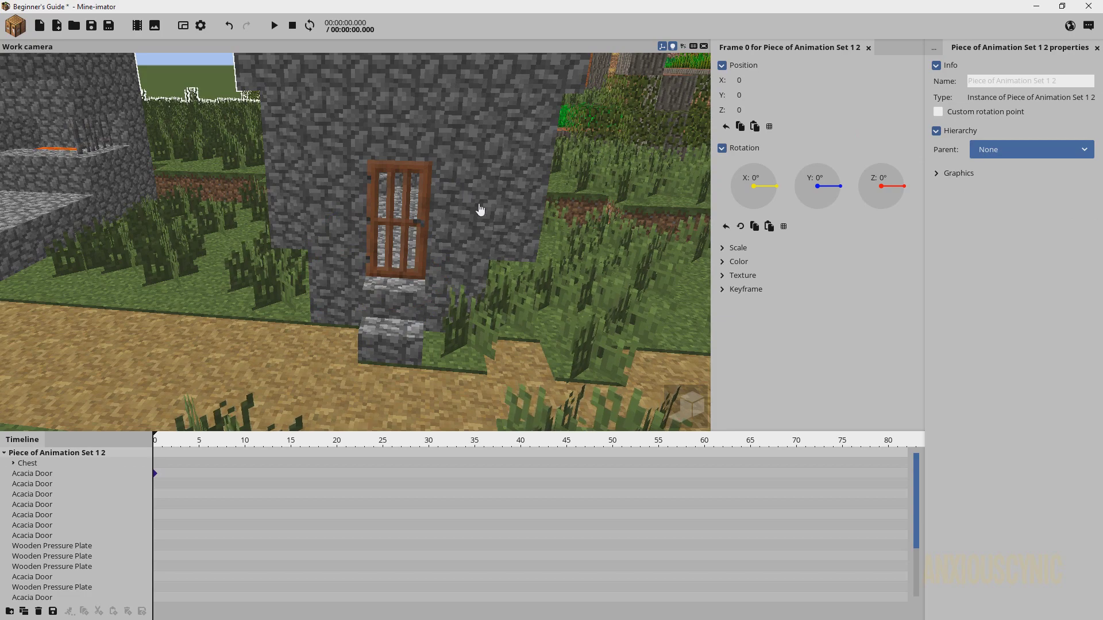
# - Look over the village's buildings and surrounding terrain from several angles
pyautogui.moveTo(481, 209); pyautogui.dragTo(415, 294, button='right')
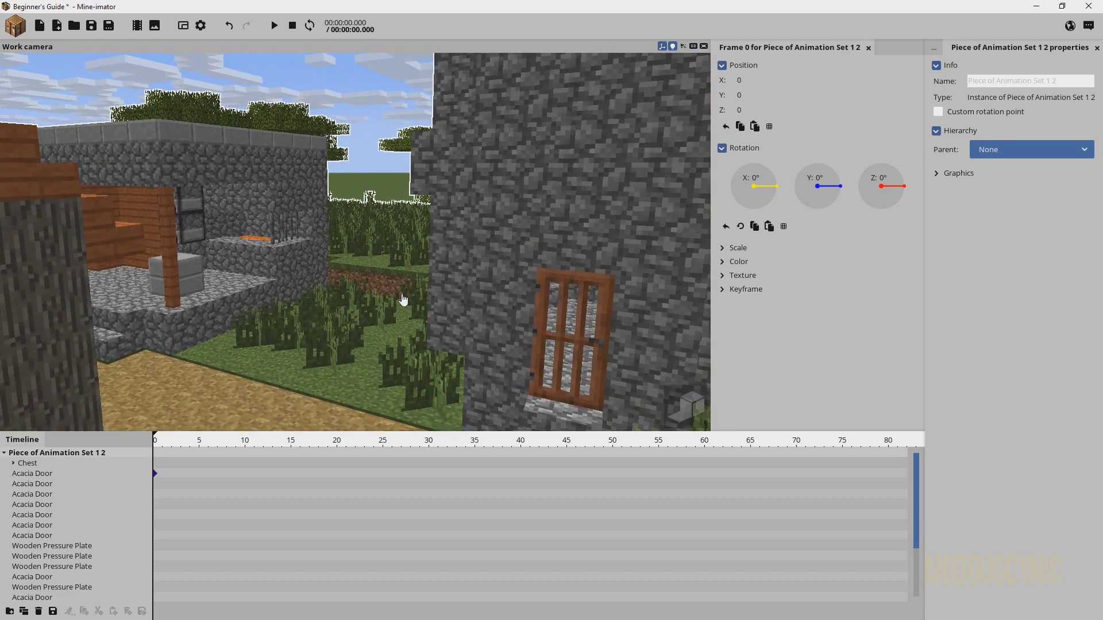
pyautogui.moveTo(329, 288); pyautogui.dragTo(374, 301, button='right')
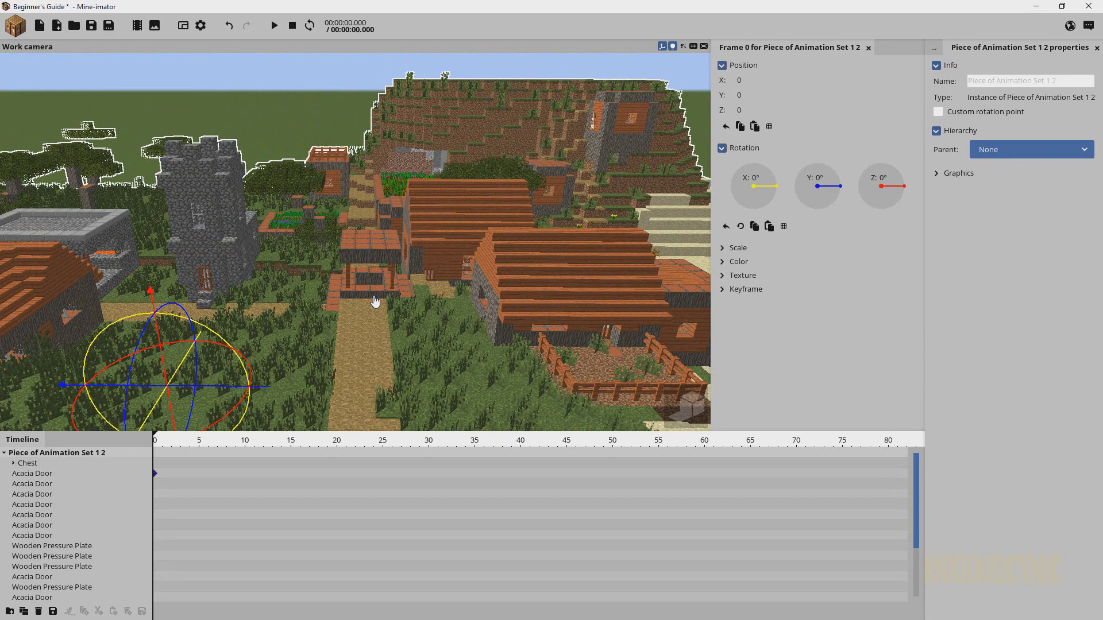
pyautogui.moveTo(375, 301); pyautogui.dragTo(267, 121, button='right')
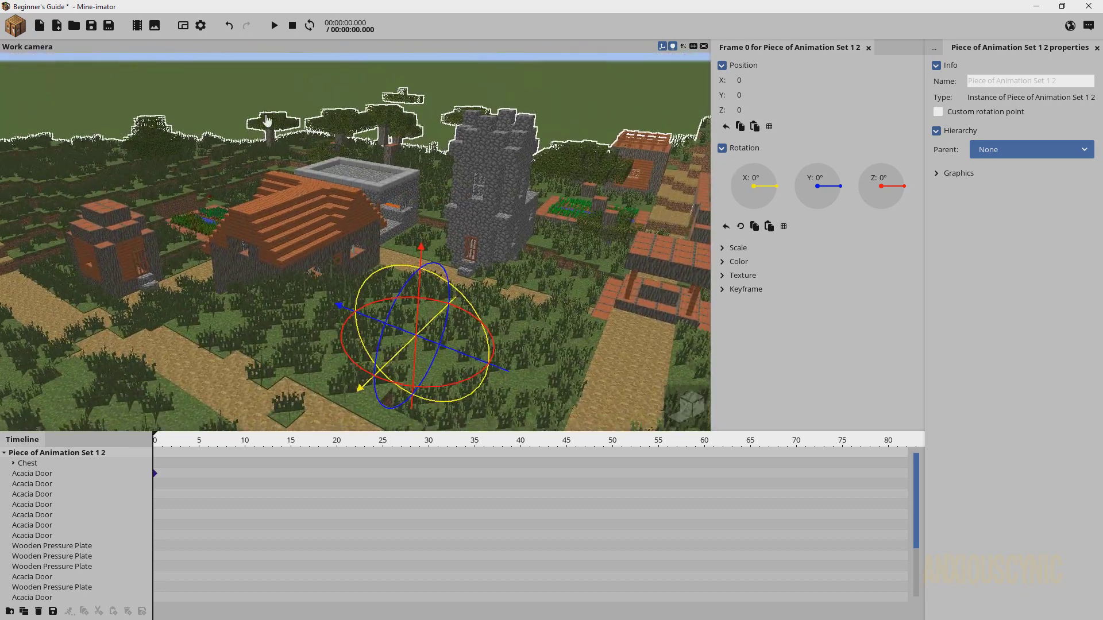
pyautogui.click(16, 25)
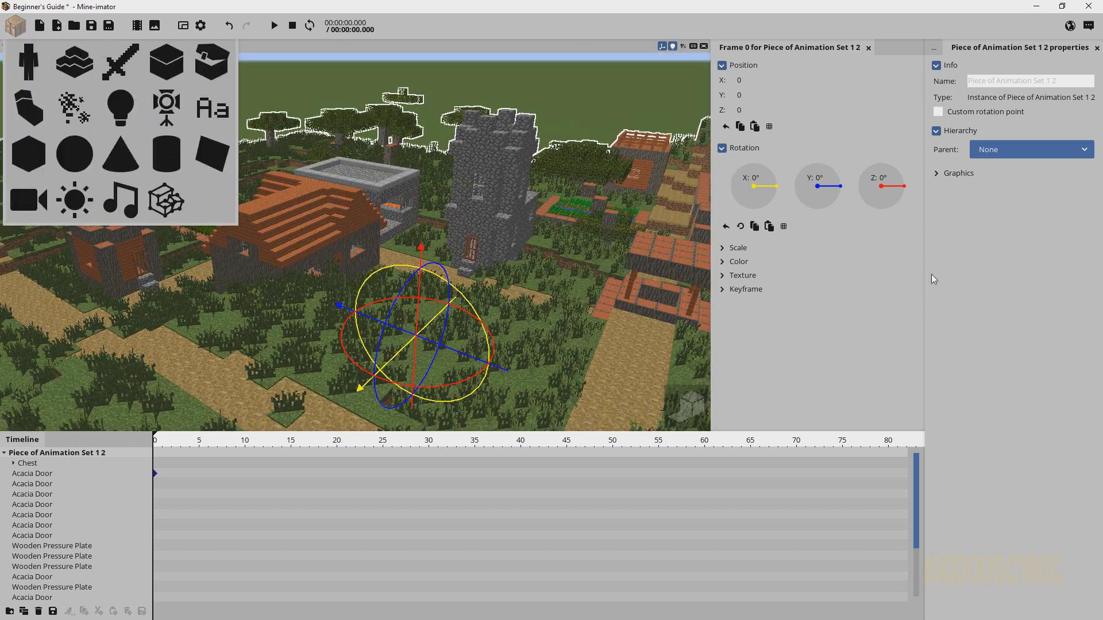
pyautogui.click(992, 265)
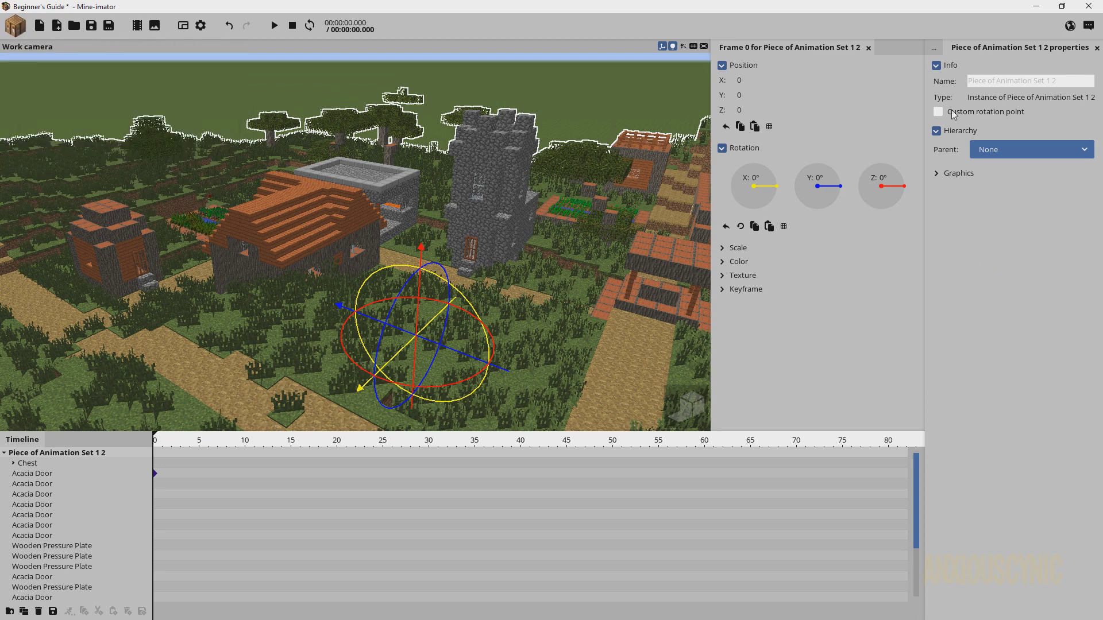
# - Deselect the scenery, expand the project's library and narrow its Name column slightly
pyautogui.click(617, 104)
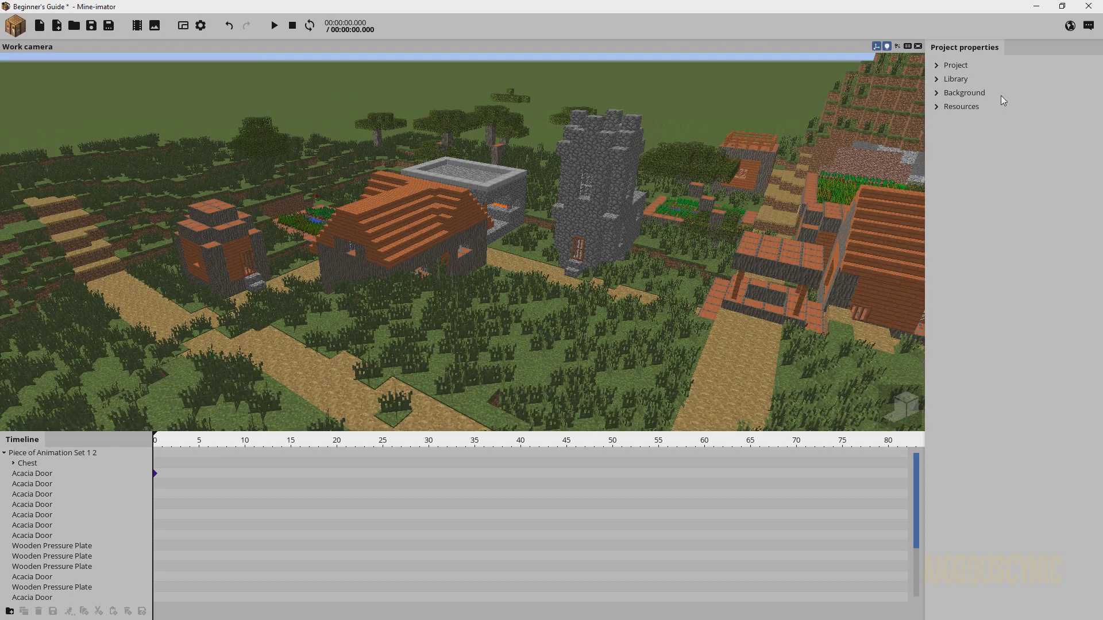
pyautogui.click(956, 79)
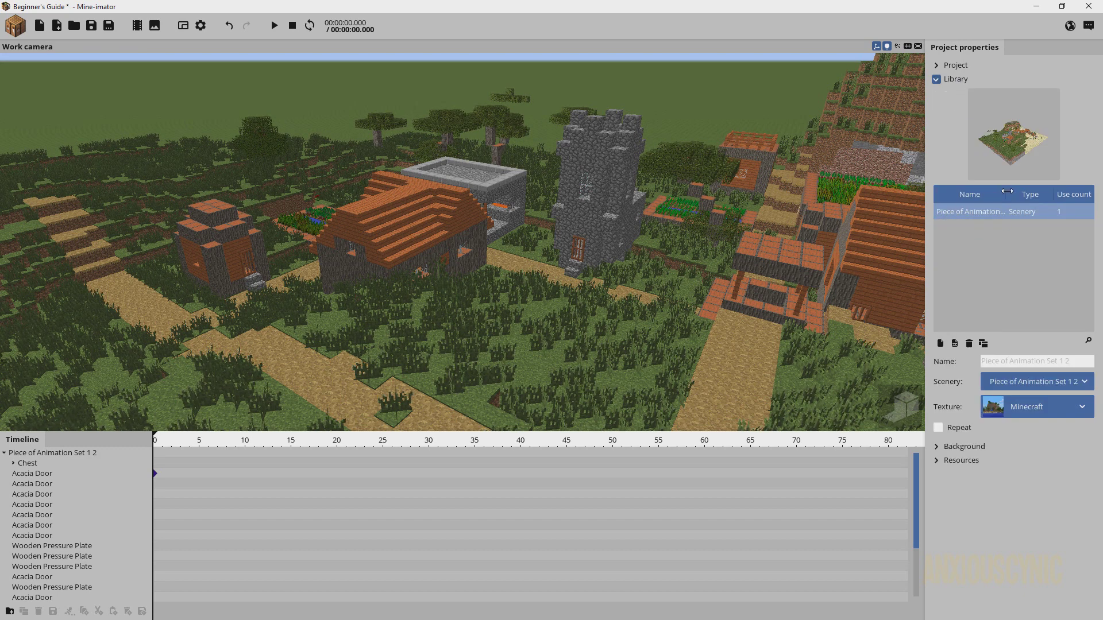
pyautogui.moveTo(1005, 193)
pyautogui.mouseDown()
pyautogui.moveTo(1037, 194)
pyautogui.moveTo(1000, 193)
pyautogui.mouseUp()
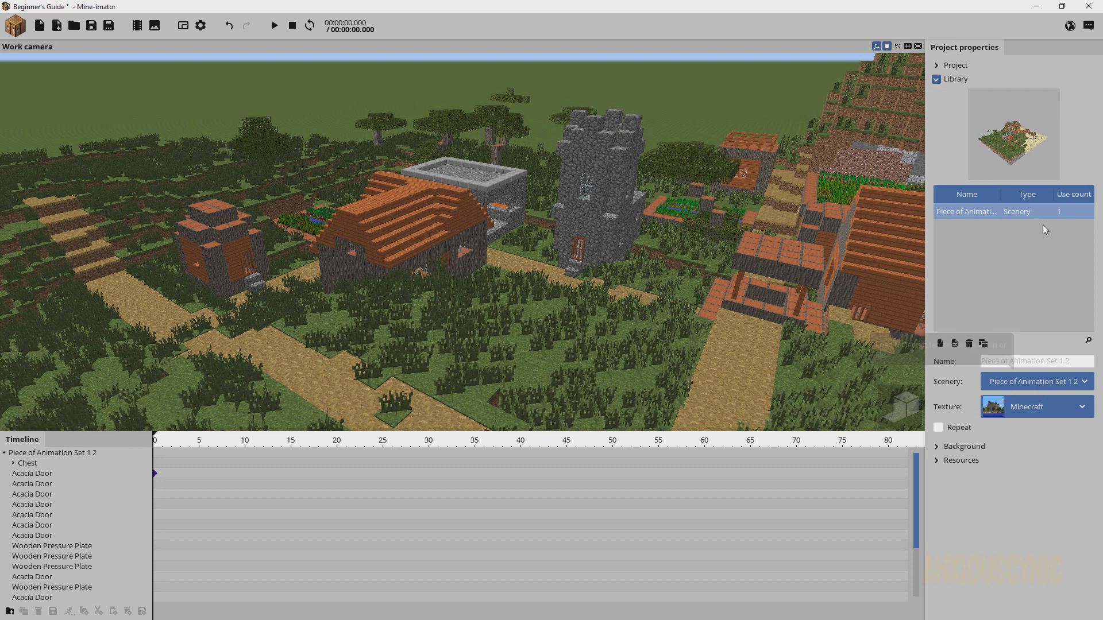
# - Try to import replacement scenery from level.dat in the Schematics folder's TheCynizenry world, and quit the importer
pyautogui.click(1021, 384)
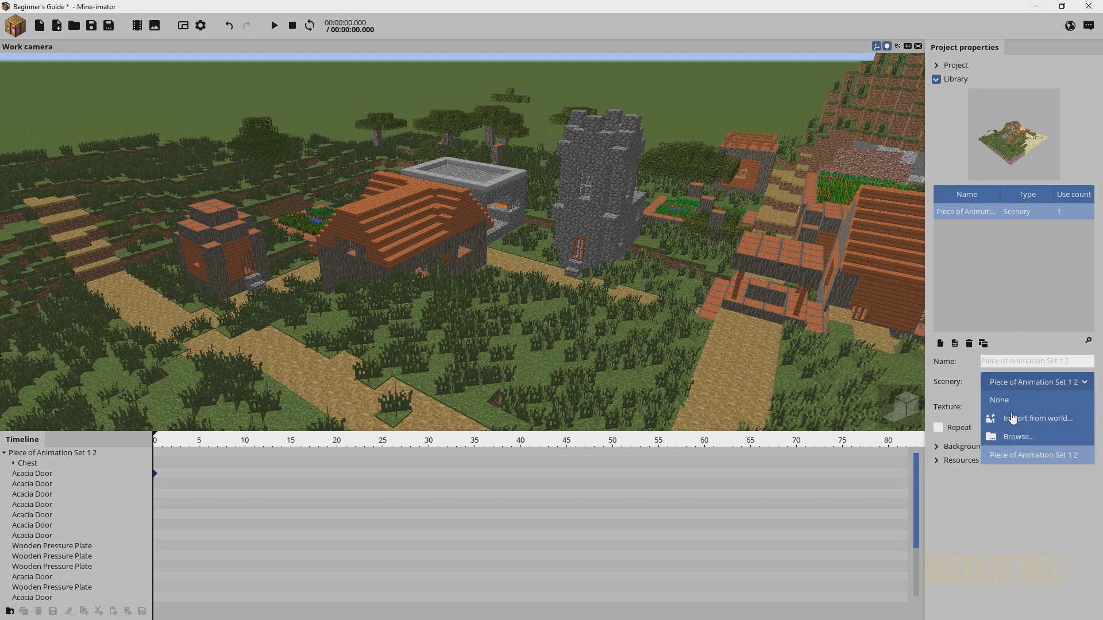
pyautogui.click(1016, 420)
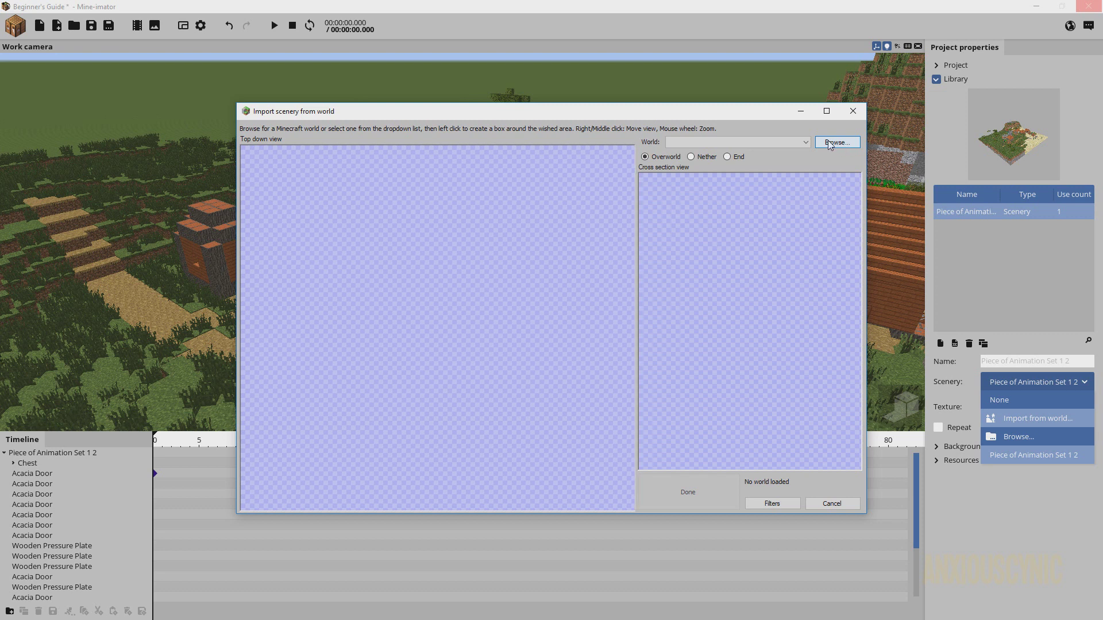
pyautogui.click(830, 143)
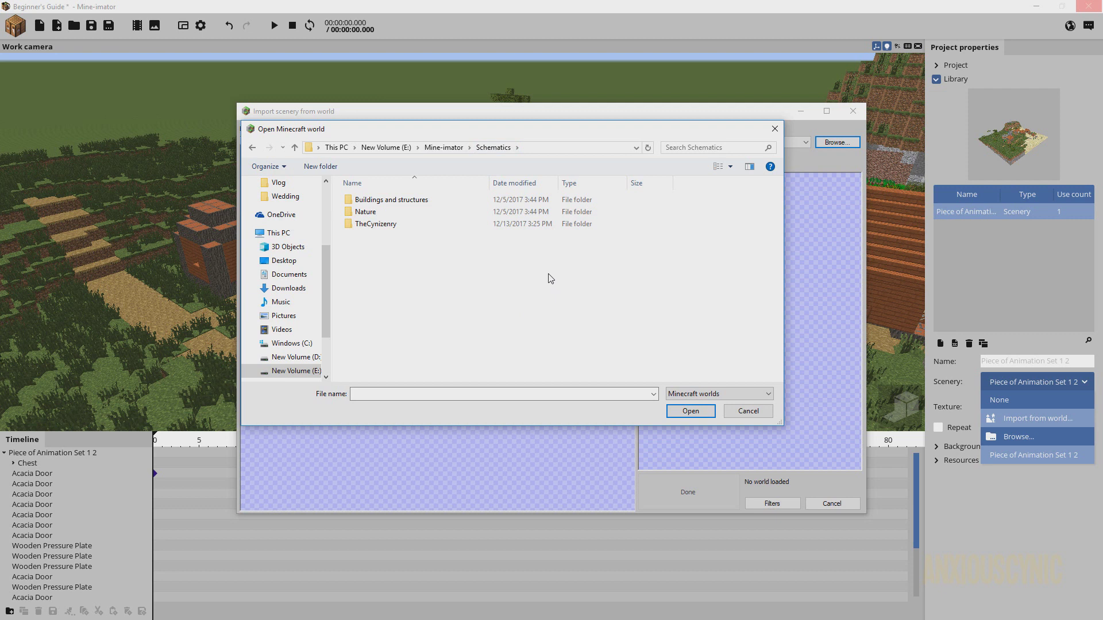
pyautogui.click(382, 228)
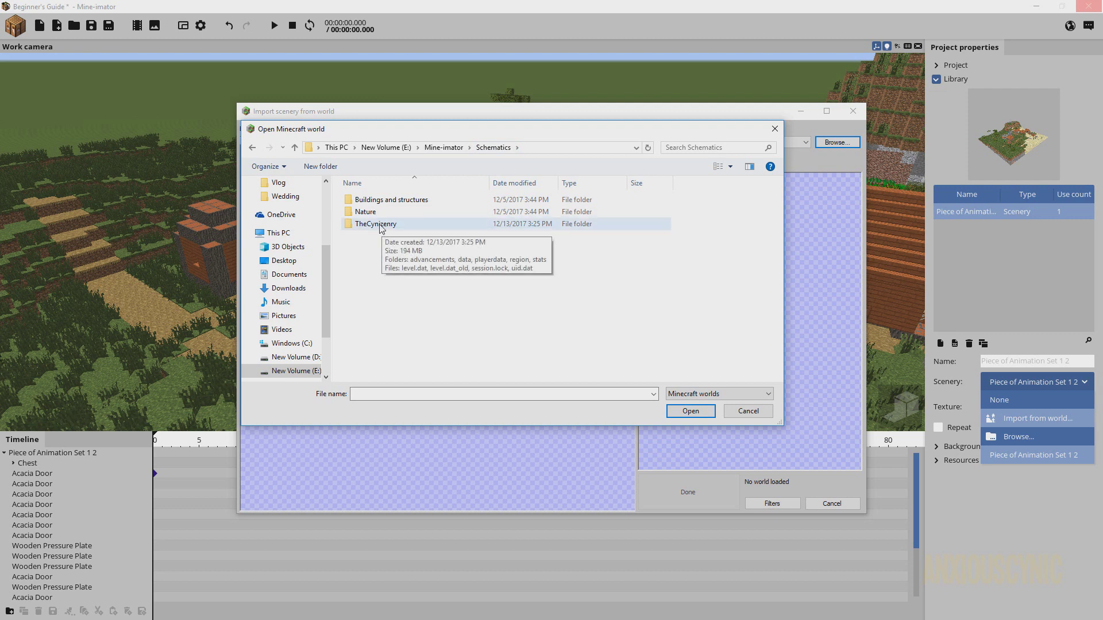
pyautogui.doubleClick(382, 229)
pyautogui.click(375, 264)
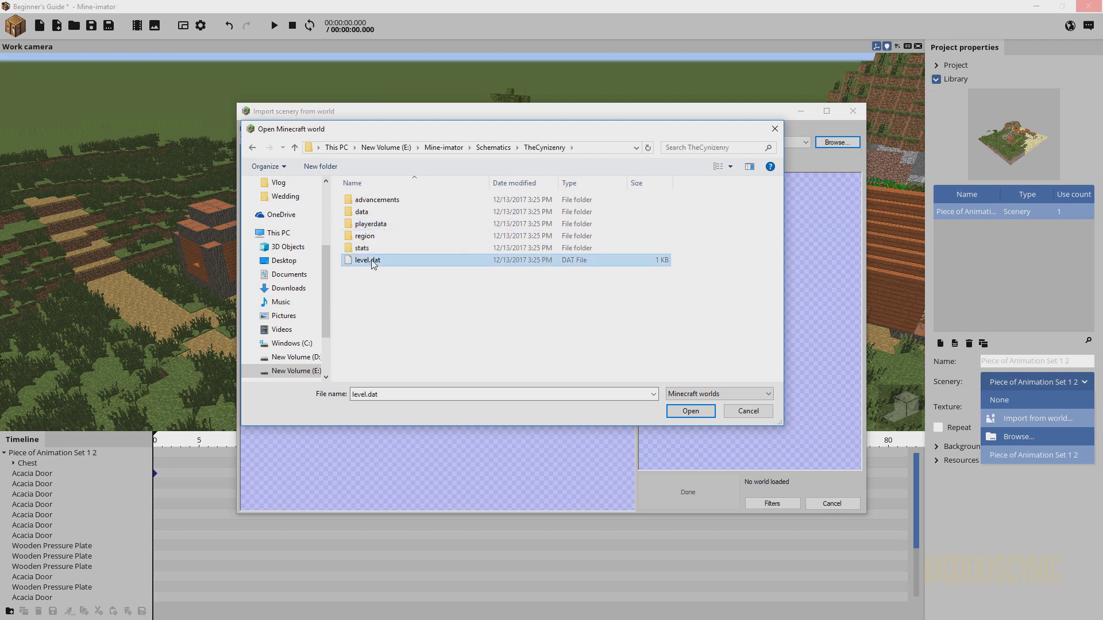
pyautogui.click(691, 412)
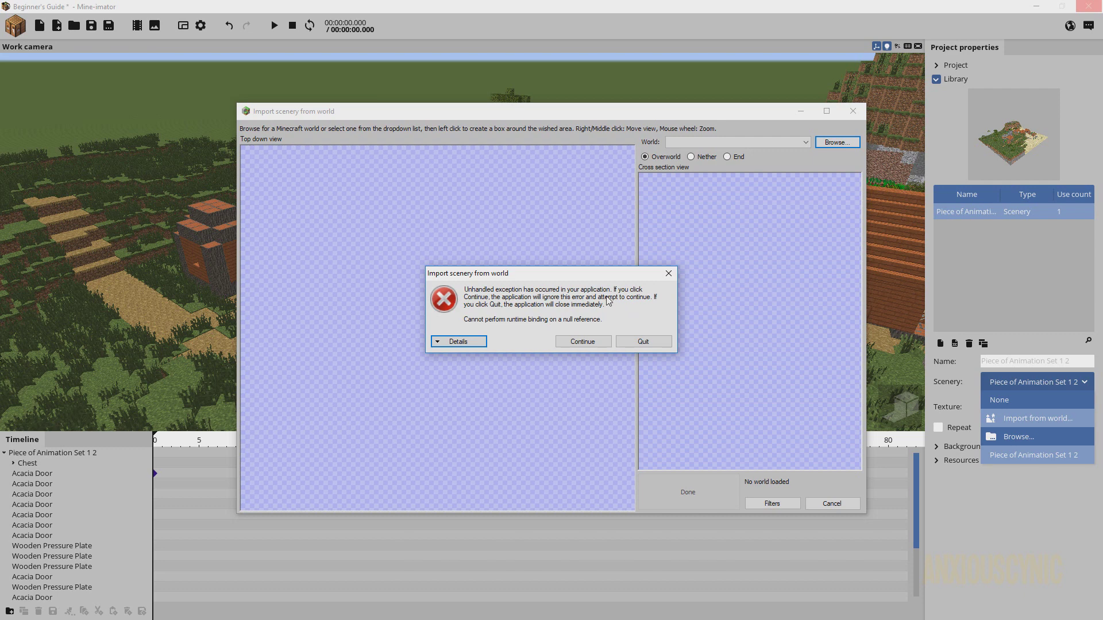
pyautogui.moveTo(570, 274); pyautogui.dragTo(571, 231)
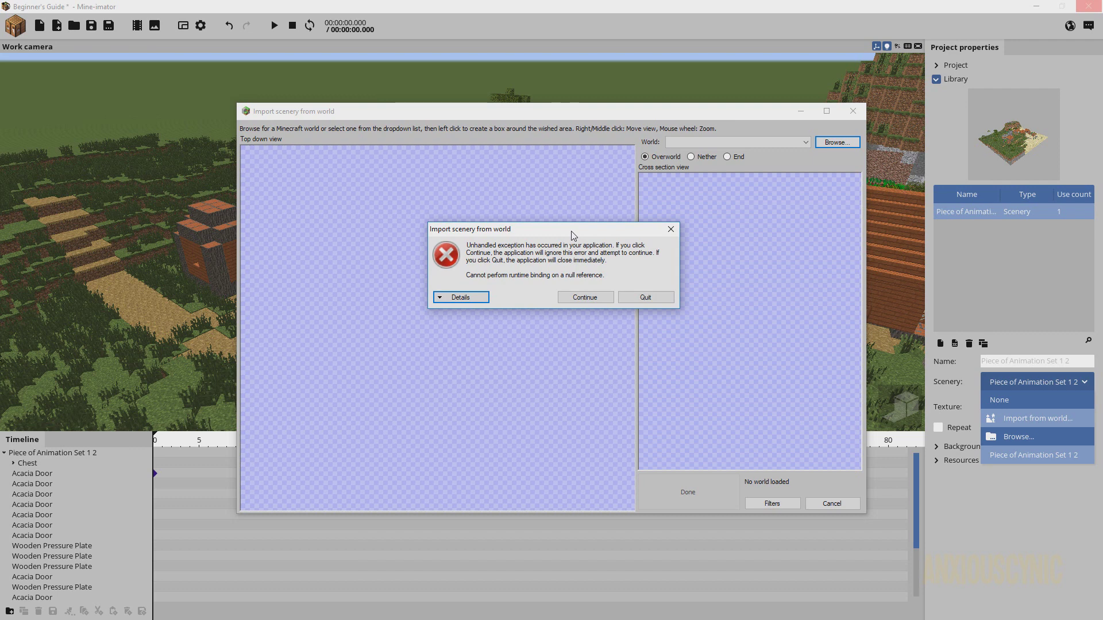
pyautogui.click(655, 299)
# - Reopen the world importer to replace the library item's scenery
pyautogui.click(997, 382)
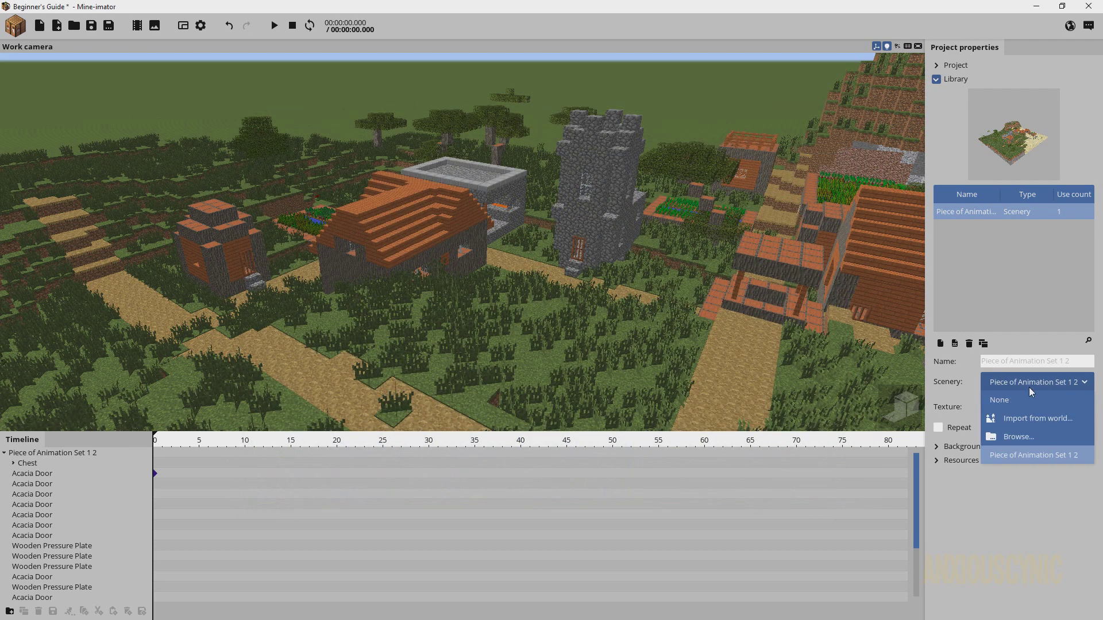
pyautogui.click(1026, 418)
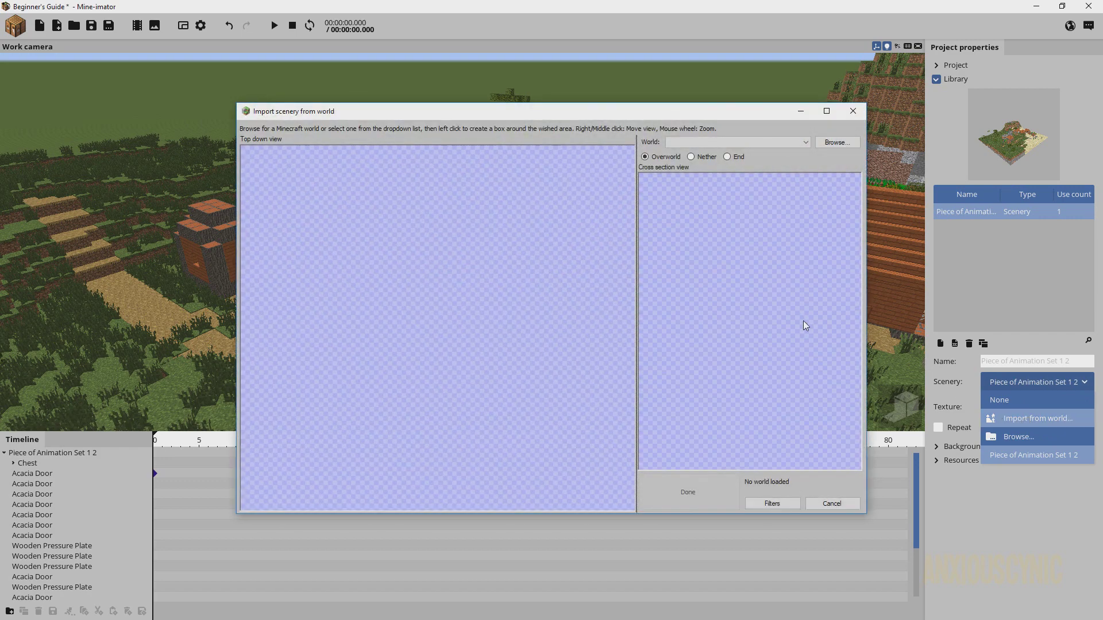
pyautogui.click(837, 143)
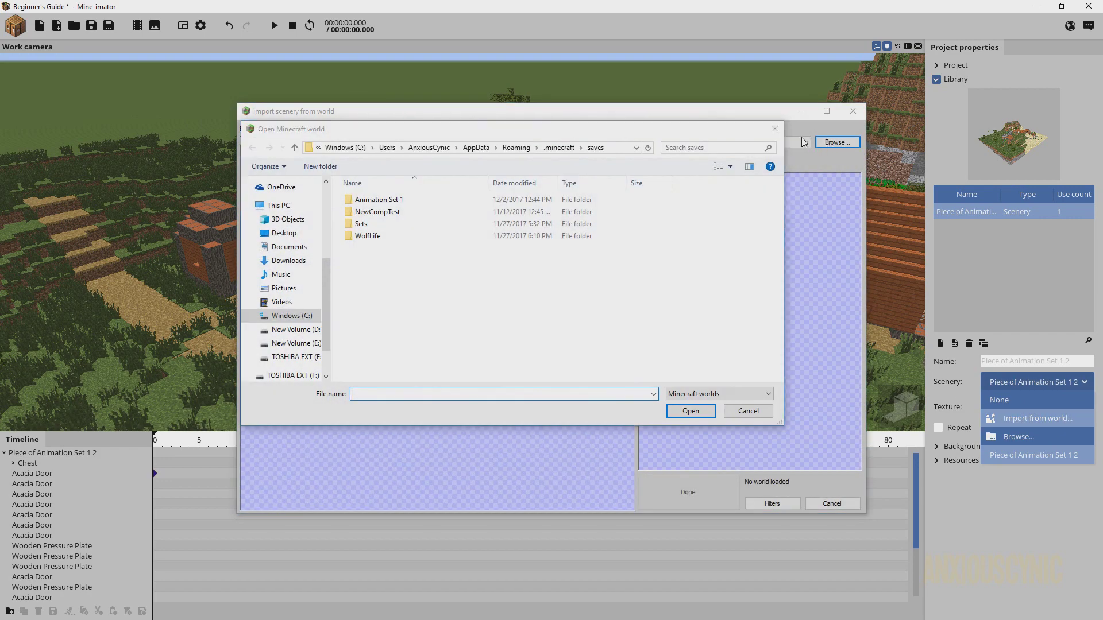
pyautogui.click(748, 411)
pyautogui.click(787, 142)
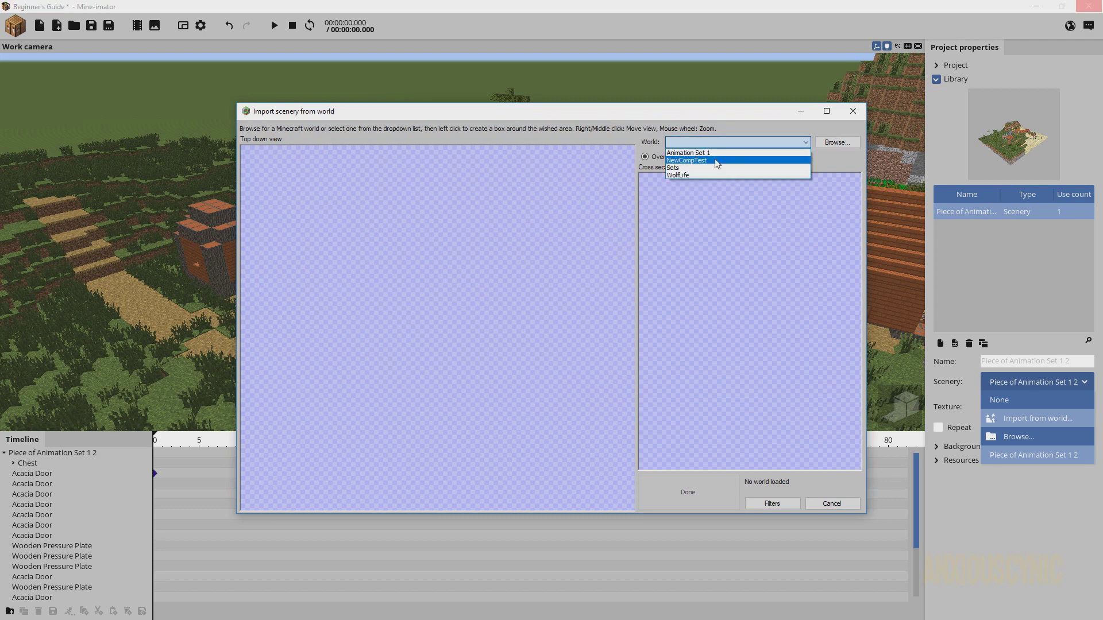
pyautogui.click(838, 142)
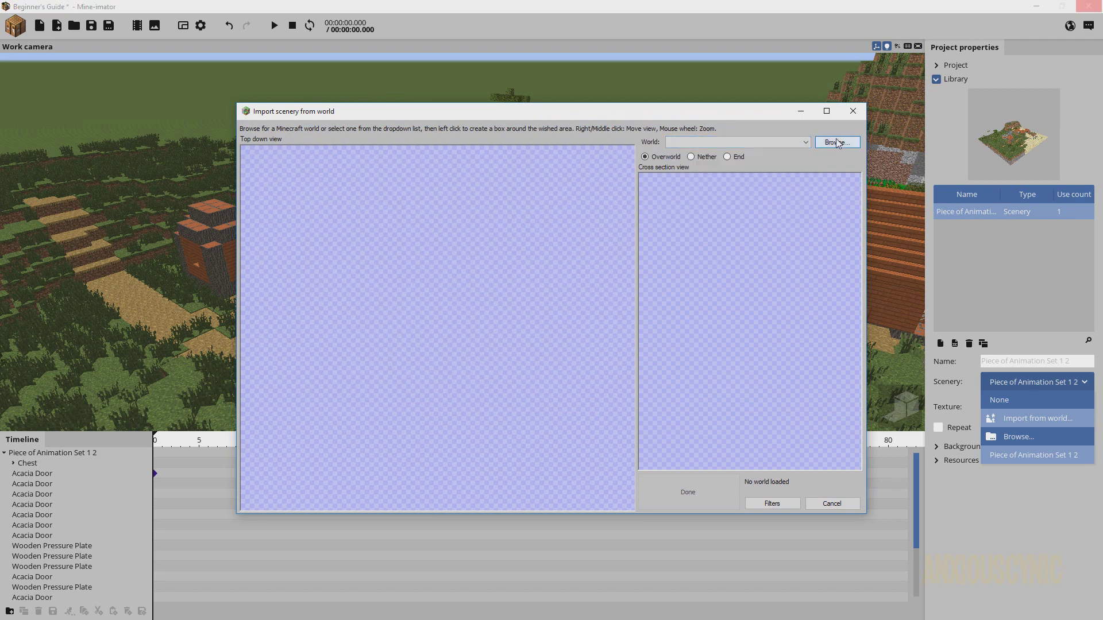
# - Browse the Minecraft saves to the Sets world and load its level.dat into the importer
pyautogui.click(837, 143)
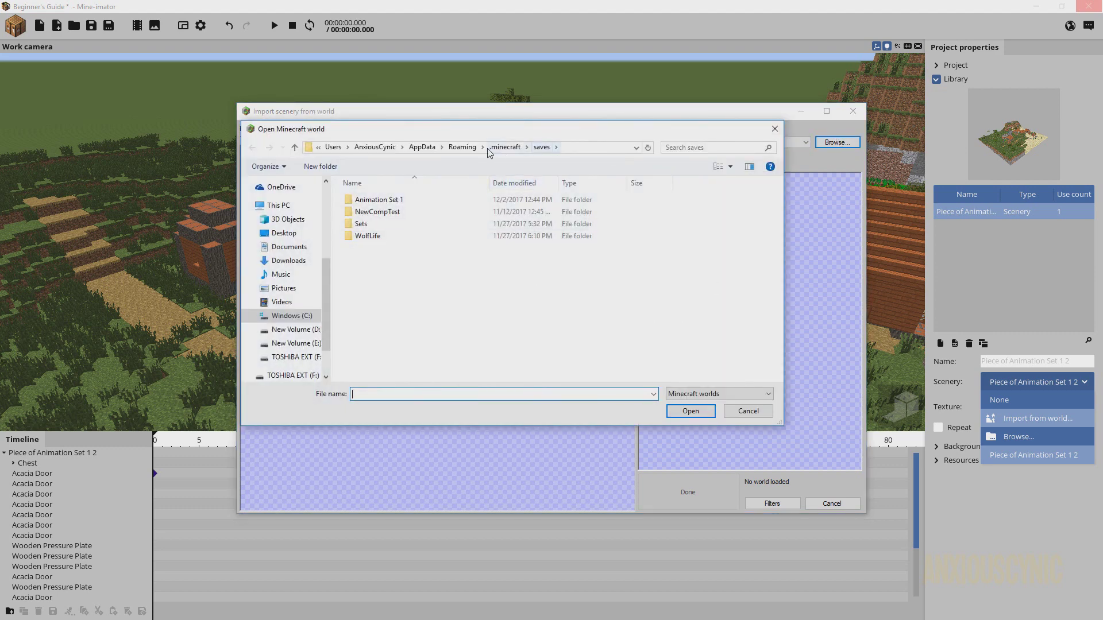
pyautogui.doubleClick(360, 225)
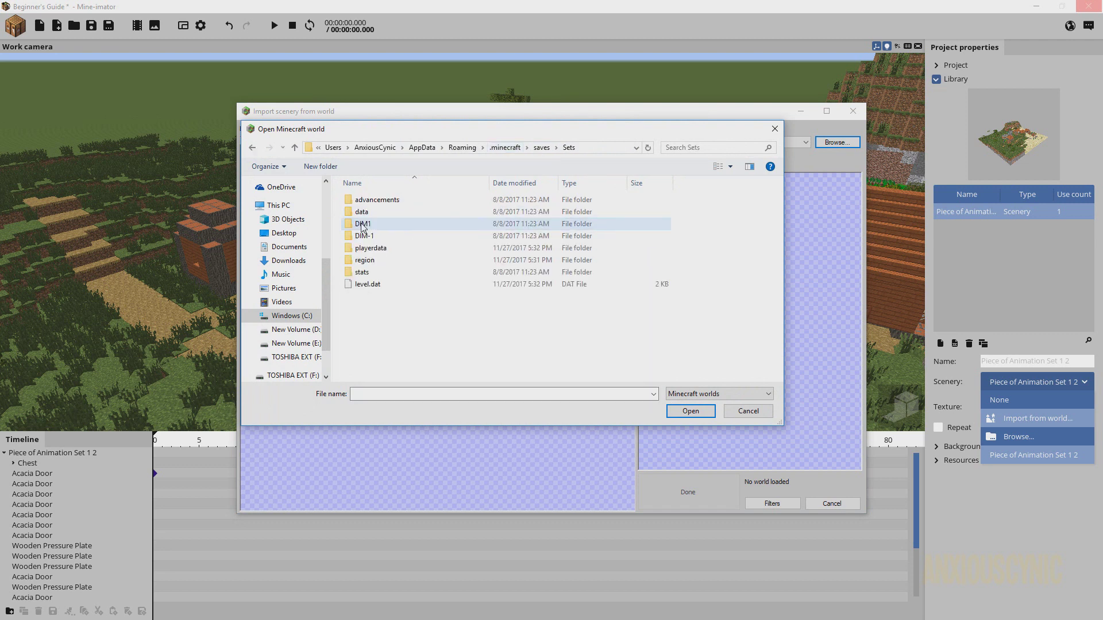
pyautogui.click(368, 284)
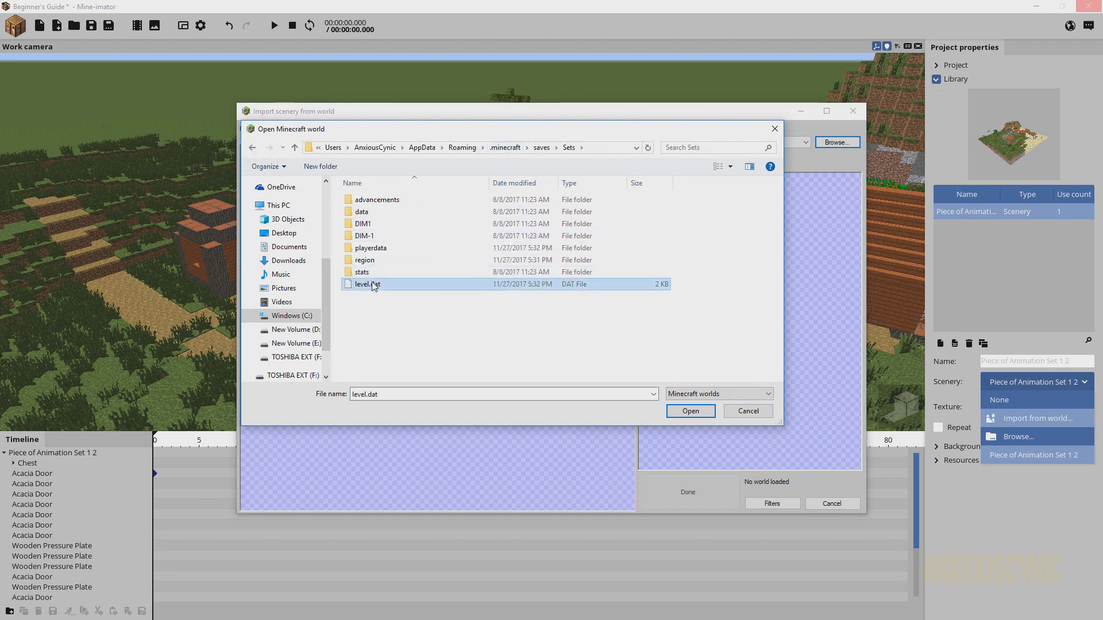
pyautogui.click(683, 409)
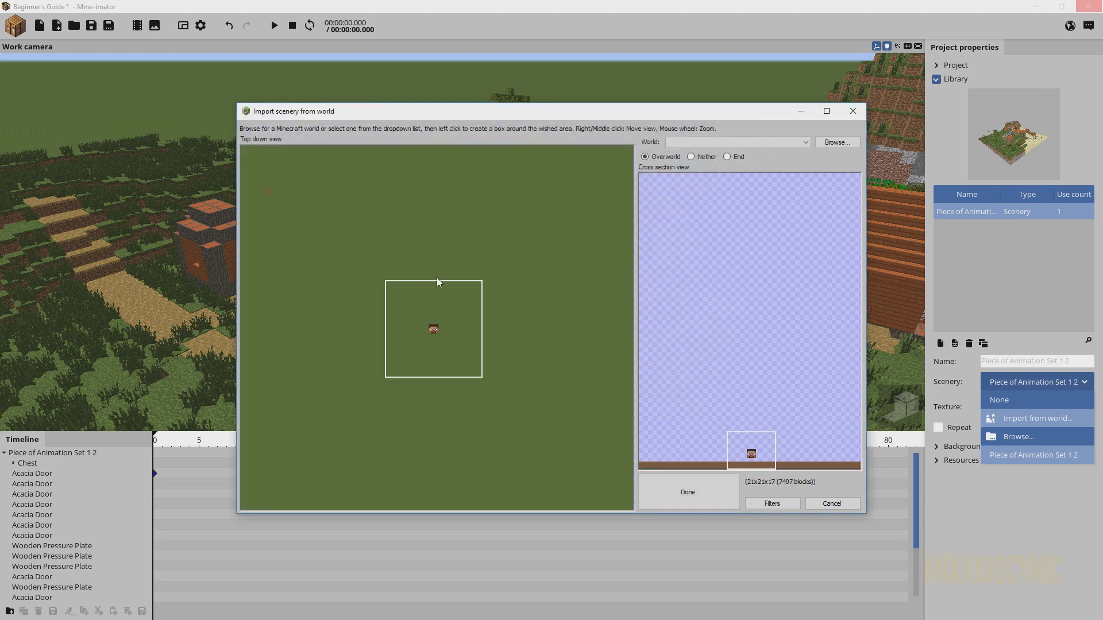
# - Box an area of about 69x54x17 blocks around the portal frame, rail ramp and nearby structure, and import it as the replacement scenery
pyautogui.scroll(-2, 436, 277)
pyautogui.moveTo(328, 280); pyautogui.dragTo(433, 282, button='right')
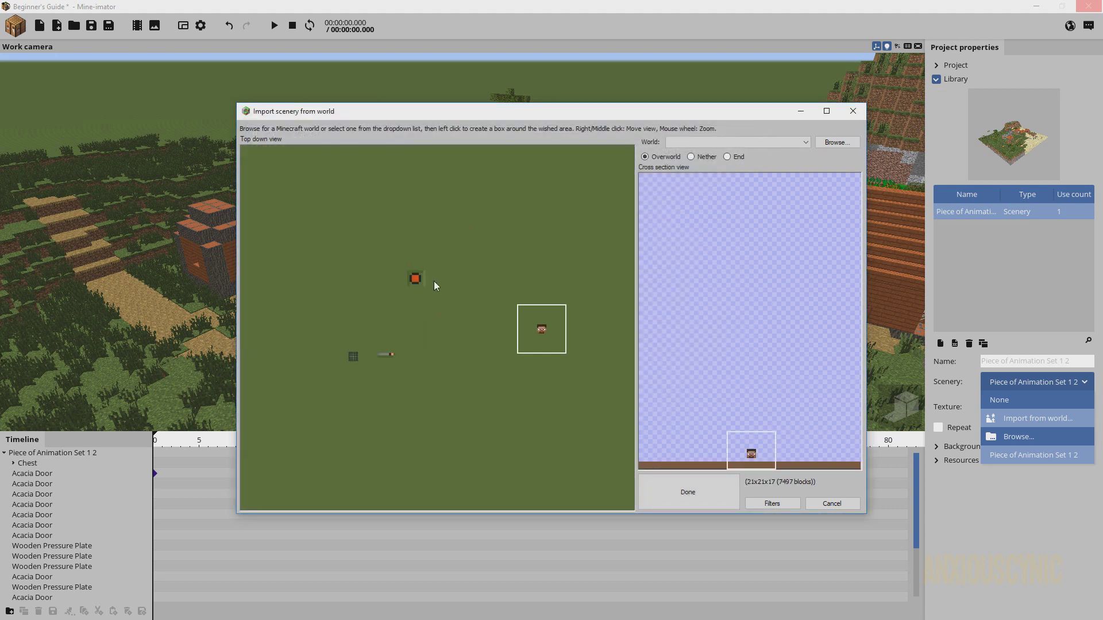
pyautogui.moveTo(338, 256); pyautogui.dragTo(497, 380)
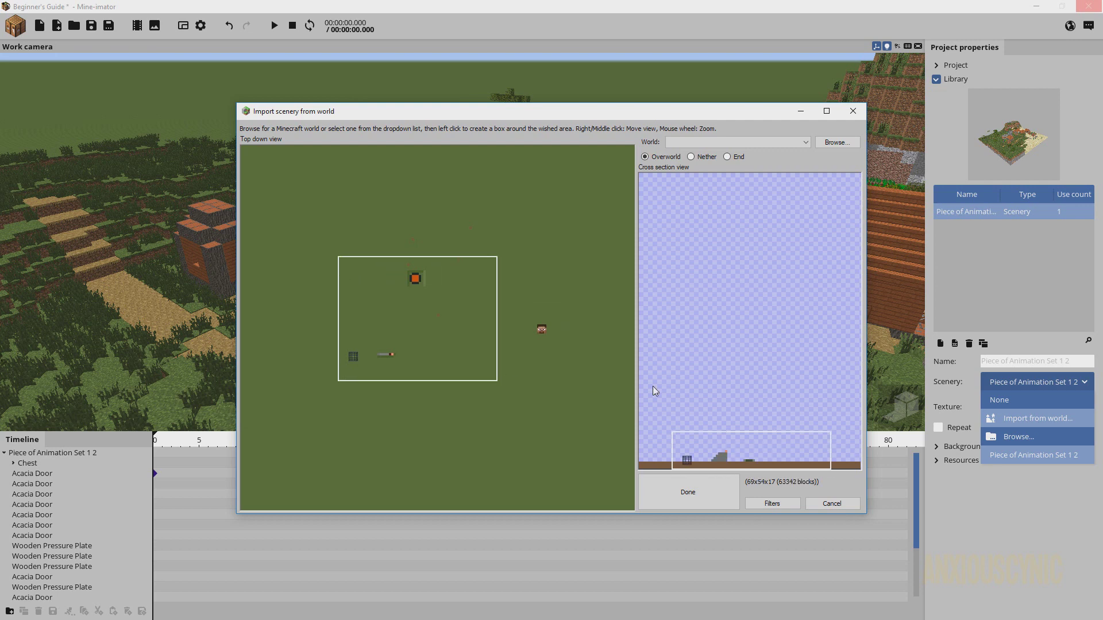
pyautogui.click(708, 495)
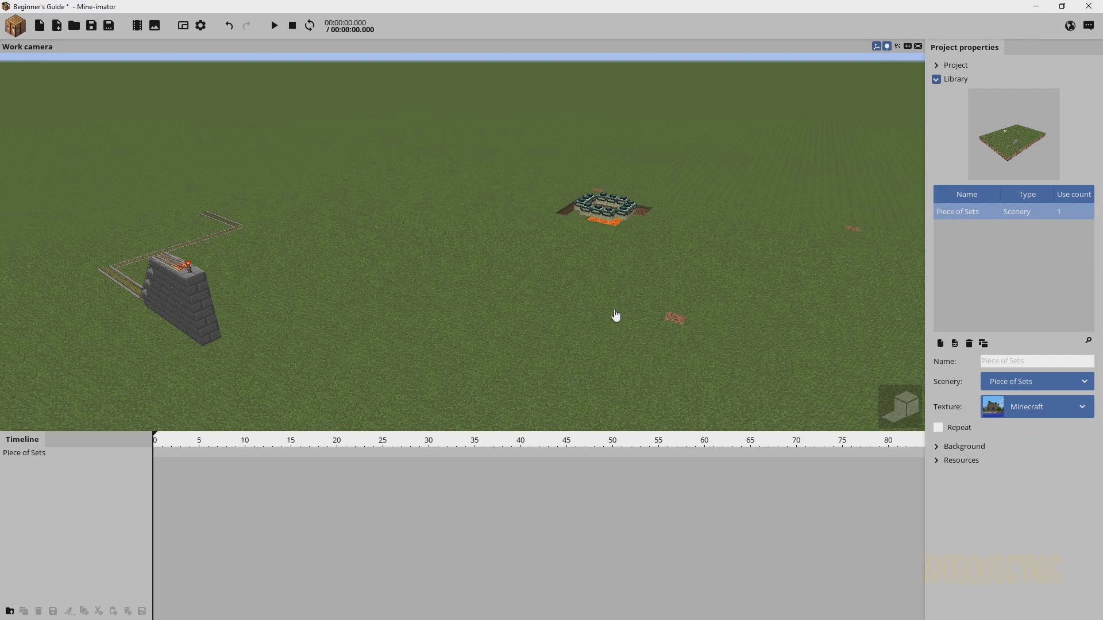
# - Look over the imported Sets scenery, examining the rail track, stone brick ramp and portal frame from several angles
pyautogui.moveTo(615, 315)
pyautogui.mouseDown(button='right')
pyautogui.moveTo(517, 298)
pyautogui.moveTo(436, 305)
pyautogui.moveTo(637, 313)
pyautogui.moveTo(494, 311)
pyautogui.moveTo(546, 293)
pyautogui.moveTo(529, 258)
pyautogui.moveTo(489, 250)
pyautogui.moveTo(528, 247)
pyautogui.moveTo(517, 245)
pyautogui.moveTo(506, 282)
pyautogui.moveTo(667, 247)
pyautogui.moveTo(580, 241)
pyautogui.moveTo(594, 244)
pyautogui.moveTo(597, 310)
pyautogui.mouseUp(button='right')
pyautogui.press('w')
pyautogui.press('s')
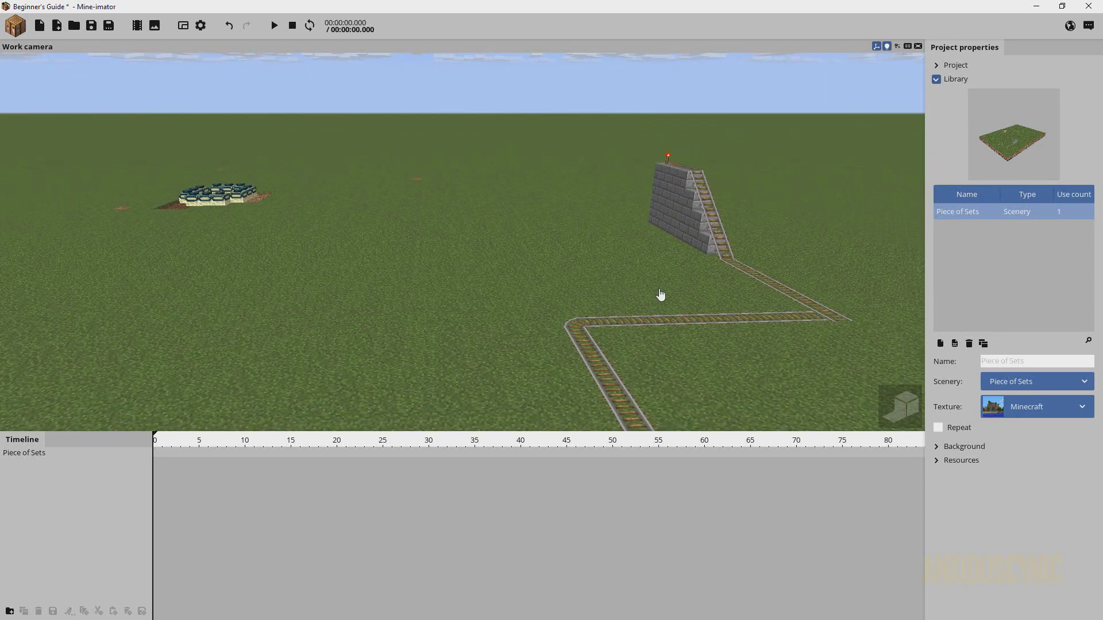
pyautogui.moveTo(660, 298)
pyautogui.mouseDown(button='right')
pyautogui.moveTo(736, 282)
pyautogui.moveTo(672, 293)
pyautogui.moveTo(678, 322)
pyautogui.moveTo(668, 295)
pyautogui.mouseUp(button='right')
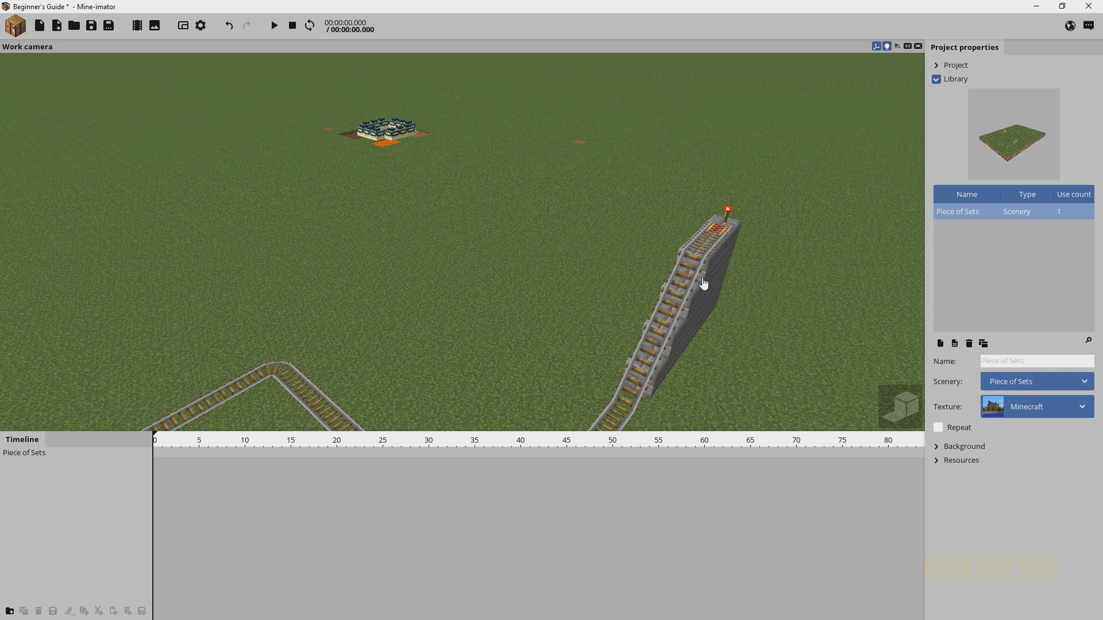
pyautogui.moveTo(707, 286)
pyautogui.mouseDown(button='right')
pyautogui.moveTo(678, 271)
pyautogui.moveTo(711, 283)
pyautogui.mouseUp(button='right')
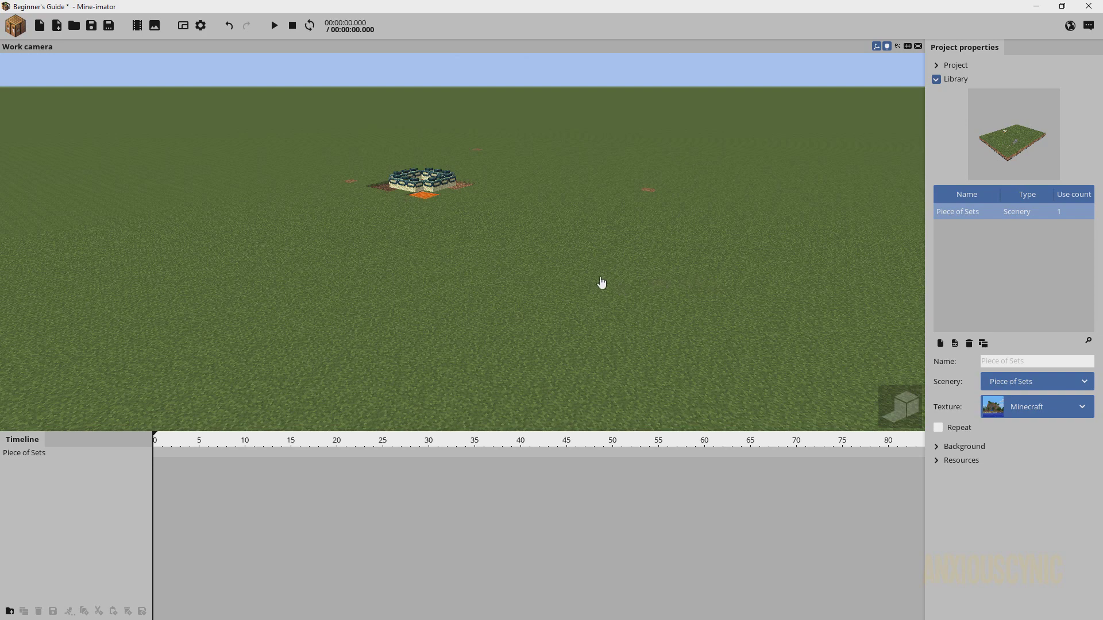
pyautogui.moveTo(601, 282); pyautogui.dragTo(690, 328, button='right')
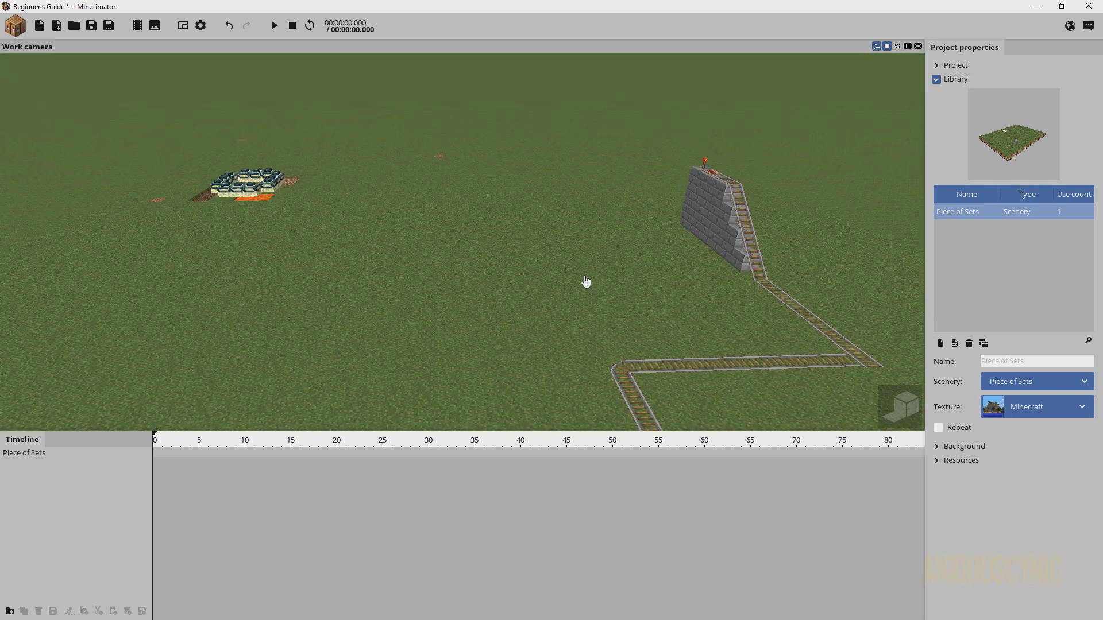